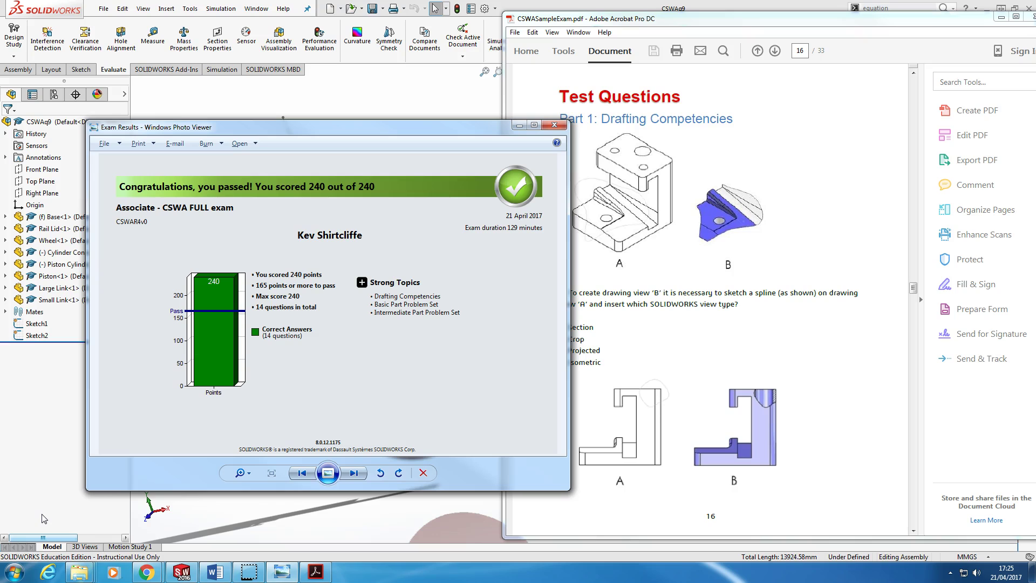
# Bring Windows Photo Viewer forward and reposition it so the full 240/240 CSWA exam results show
pyautogui.click(70, 512)
pyautogui.moveTo(917, 294); pyautogui.dragTo(928, 88)
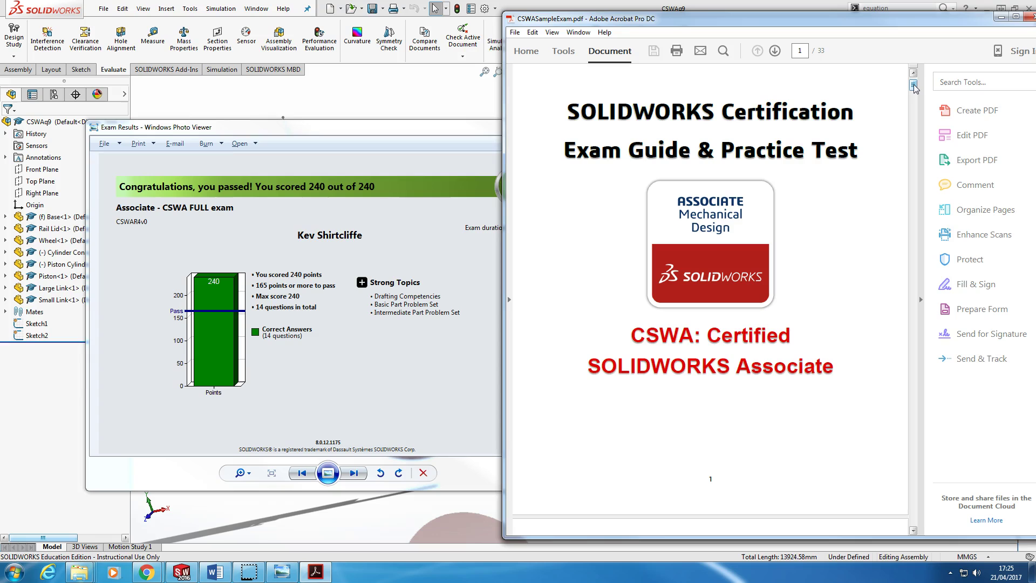
pyautogui.moveTo(914, 86); pyautogui.dragTo(898, 258)
pyautogui.moveTo(399, 127); pyautogui.dragTo(579, 141)
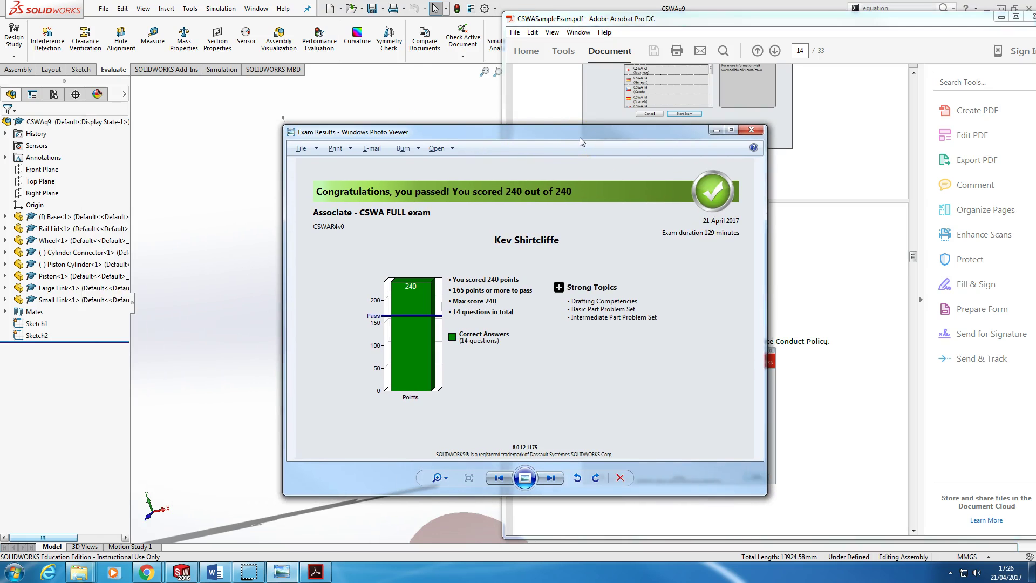
pyautogui.click(536, 195)
pyautogui.click(700, 284)
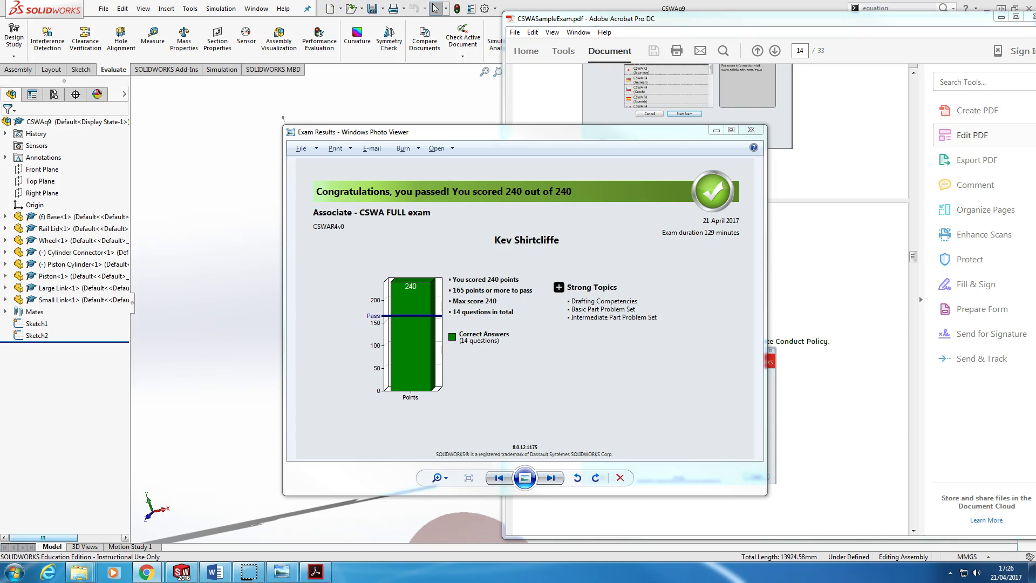
# Bring the CSWA sample exam PDF to the front and move its window left
pyautogui.click(816, 158)
pyautogui.click(811, 25)
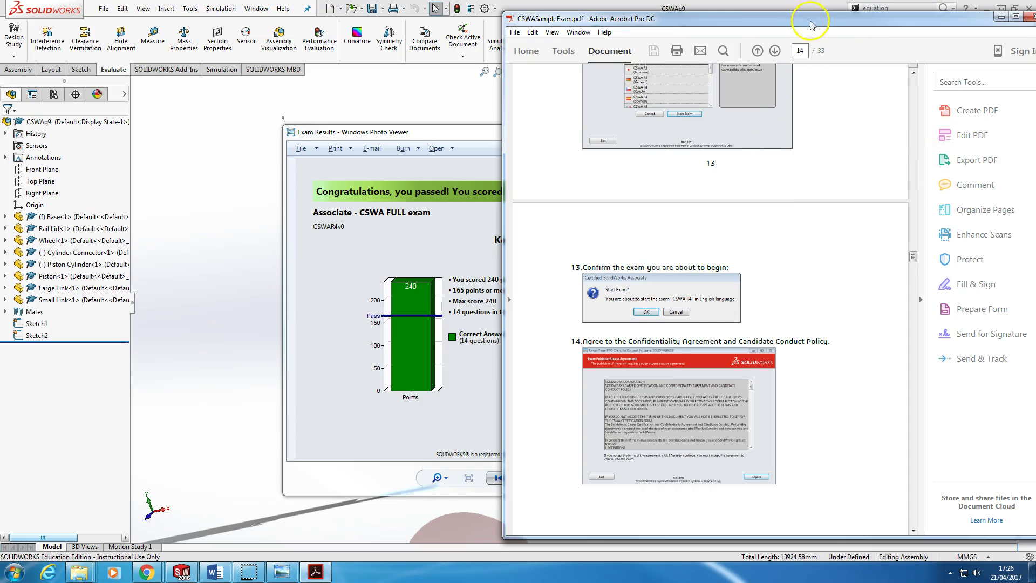
pyautogui.moveTo(811, 24); pyautogui.dragTo(636, 29)
# Scroll from page 14 down to the Part 2: Part Modeling drawing on page 18
pyautogui.scroll(-3, 627, 284)
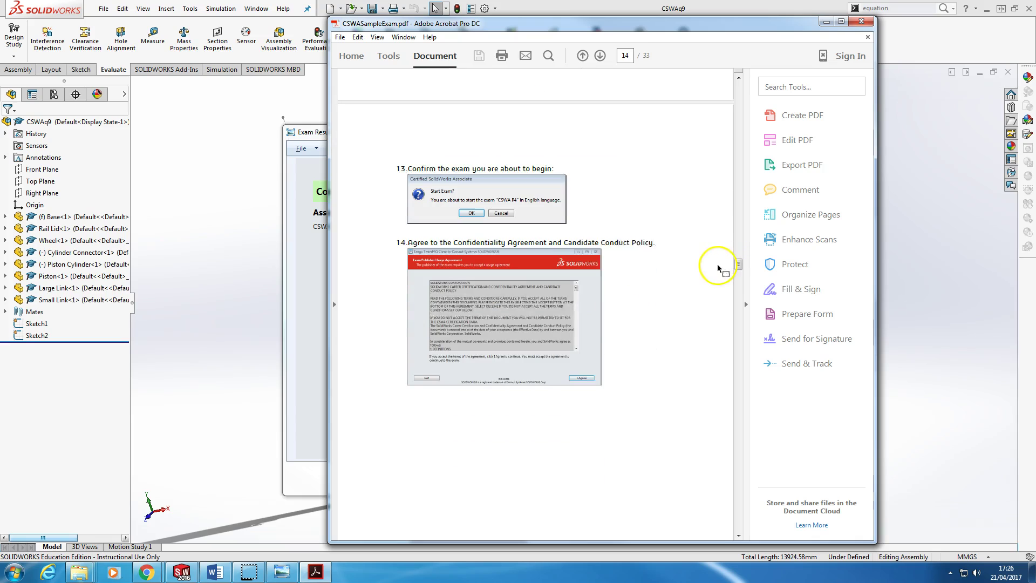
pyautogui.scroll(-1, 717, 264)
pyautogui.scroll(-10, 716, 264)
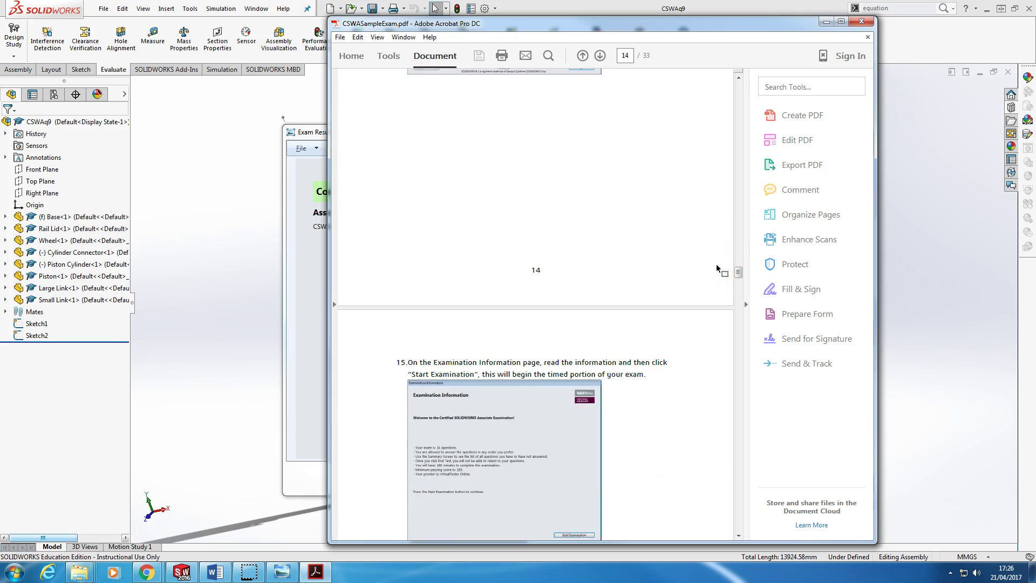
pyautogui.scroll(-15, 717, 264)
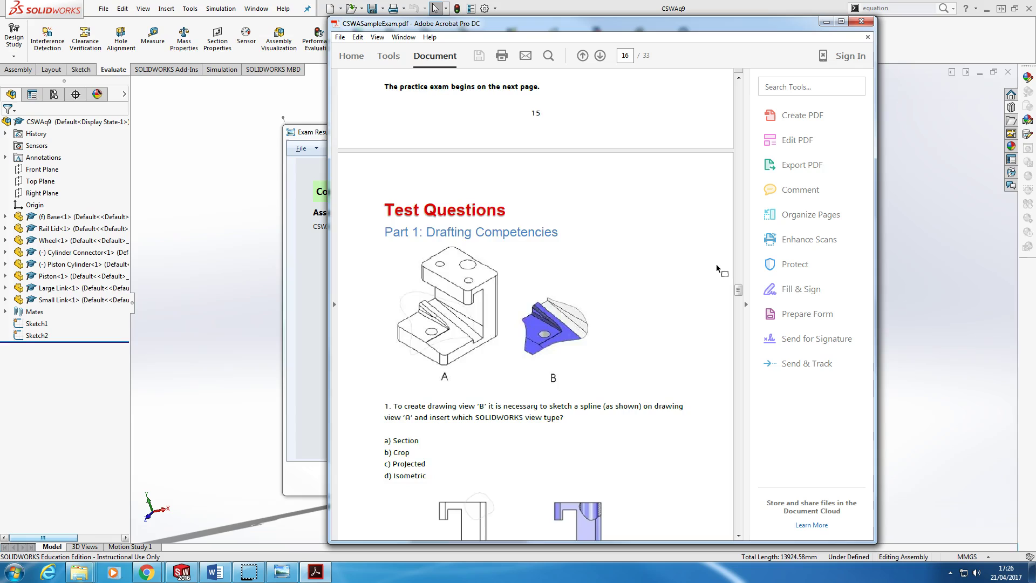
pyautogui.scroll(-4, 716, 268)
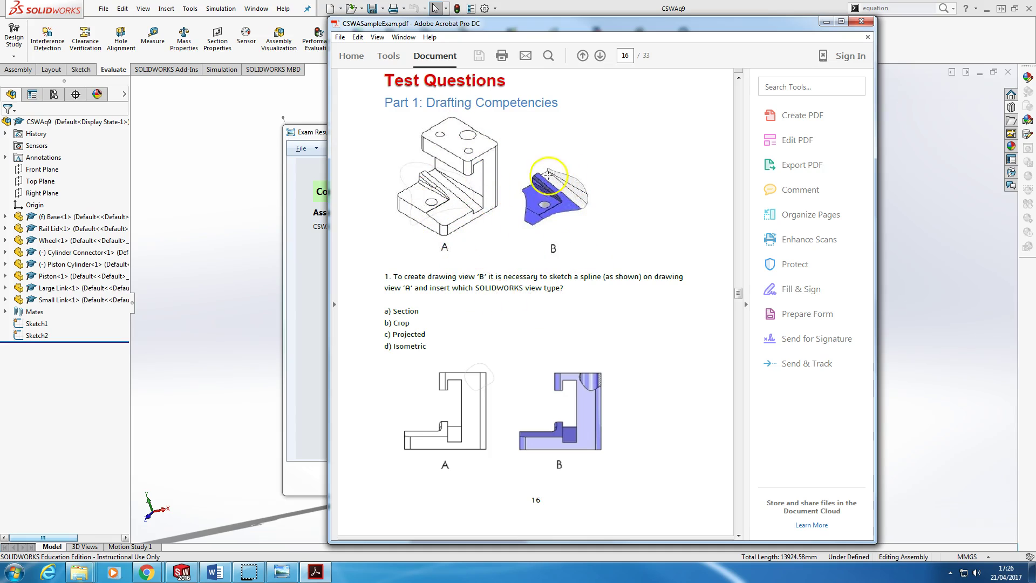
pyautogui.scroll(-10, 504, 258)
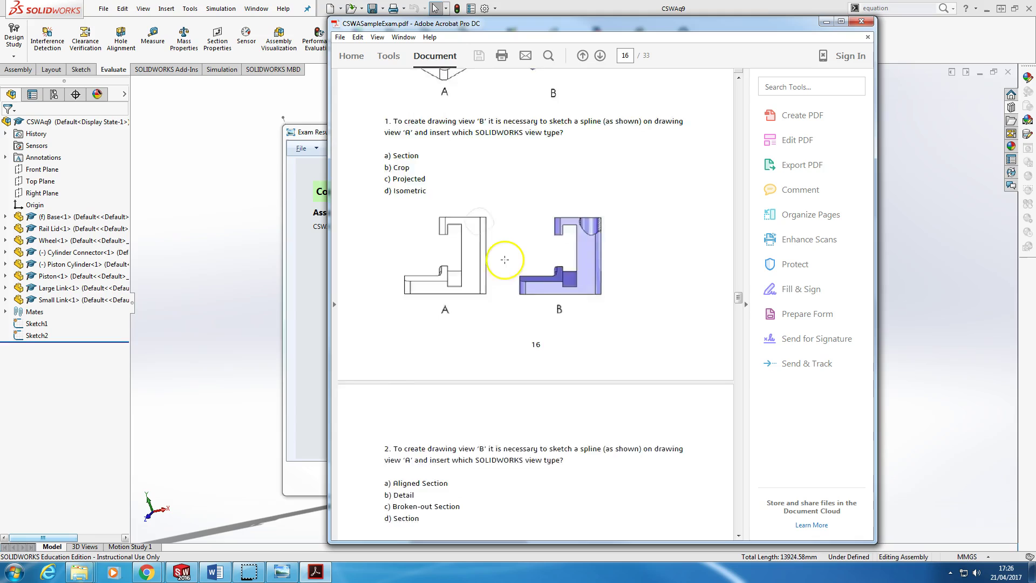
pyautogui.scroll(-8, 505, 263)
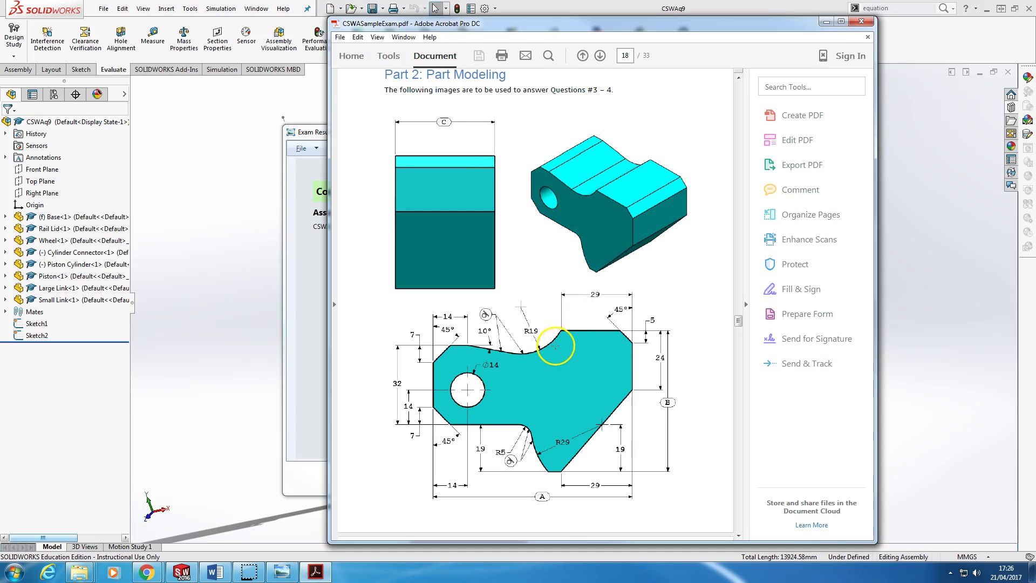
pyautogui.scroll(-1, 556, 345)
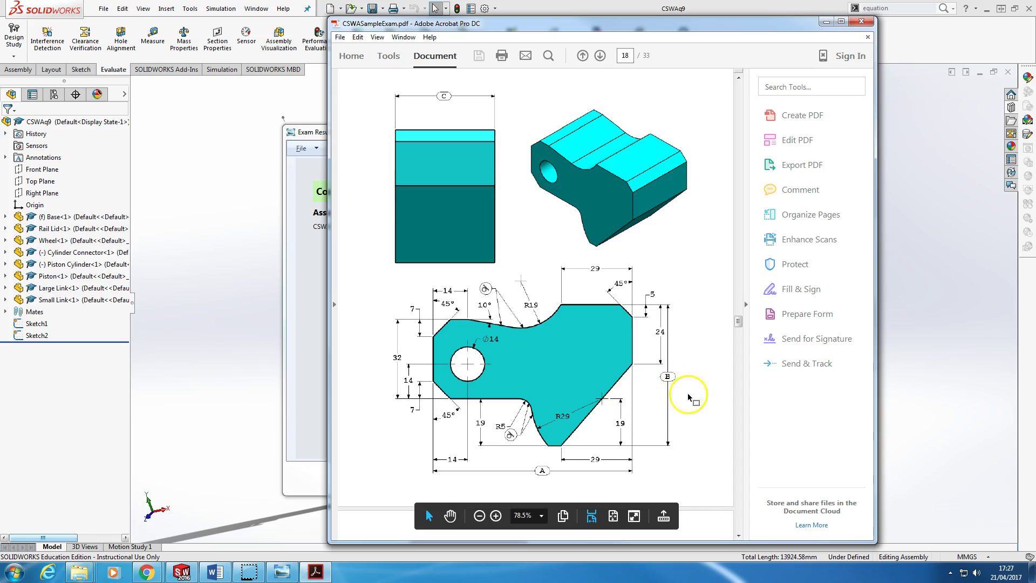
# Point out dimension A on the drawing and briefly select the Tool Block question text
pyautogui.click(547, 472)
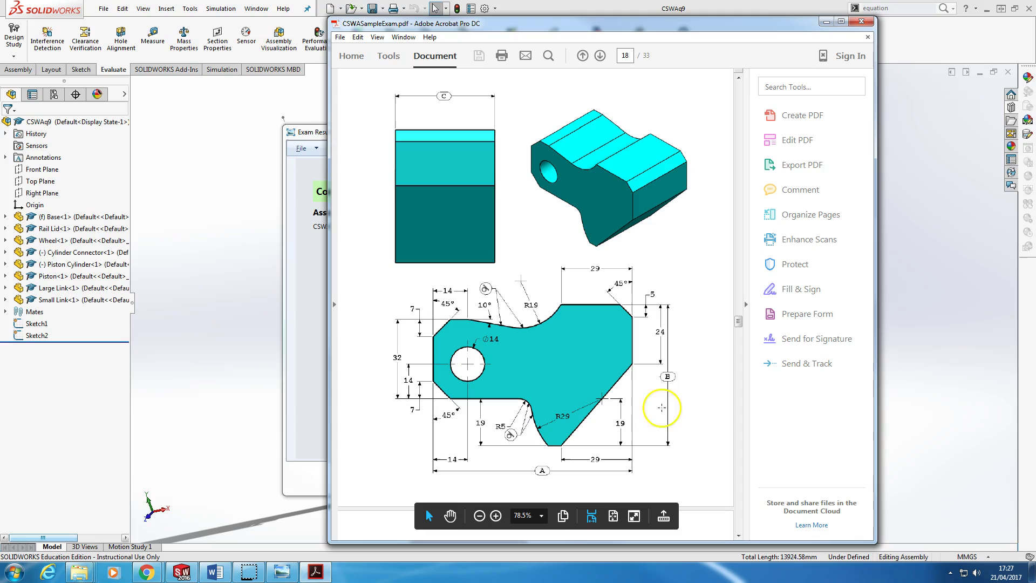
pyautogui.scroll(-10, 664, 373)
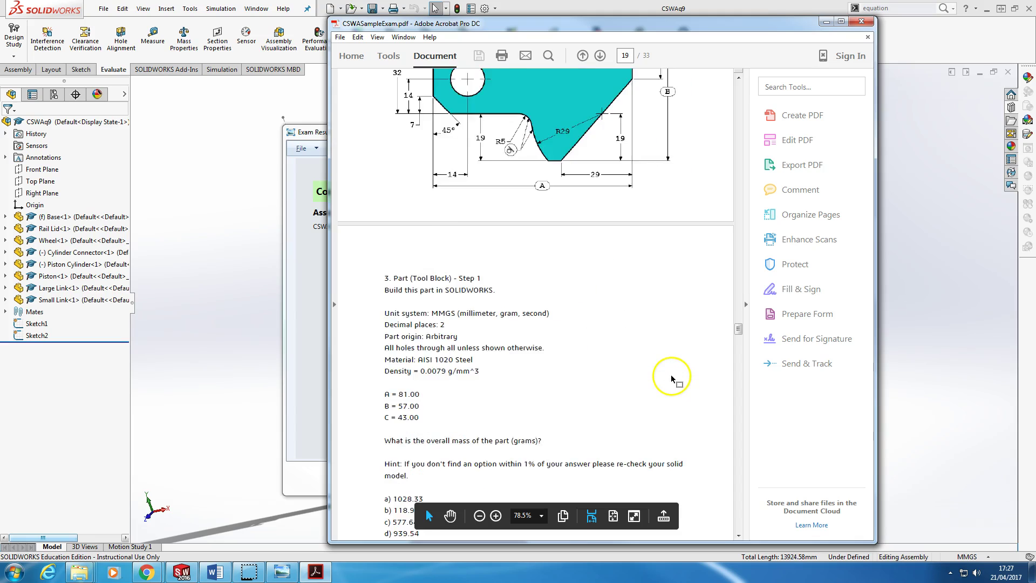
pyautogui.moveTo(383, 144)
pyautogui.mouseDown()
pyautogui.moveTo(428, 158)
pyautogui.moveTo(456, 294)
pyautogui.moveTo(385, 275)
pyautogui.moveTo(383, 258)
pyautogui.mouseUp()
pyautogui.click(424, 290)
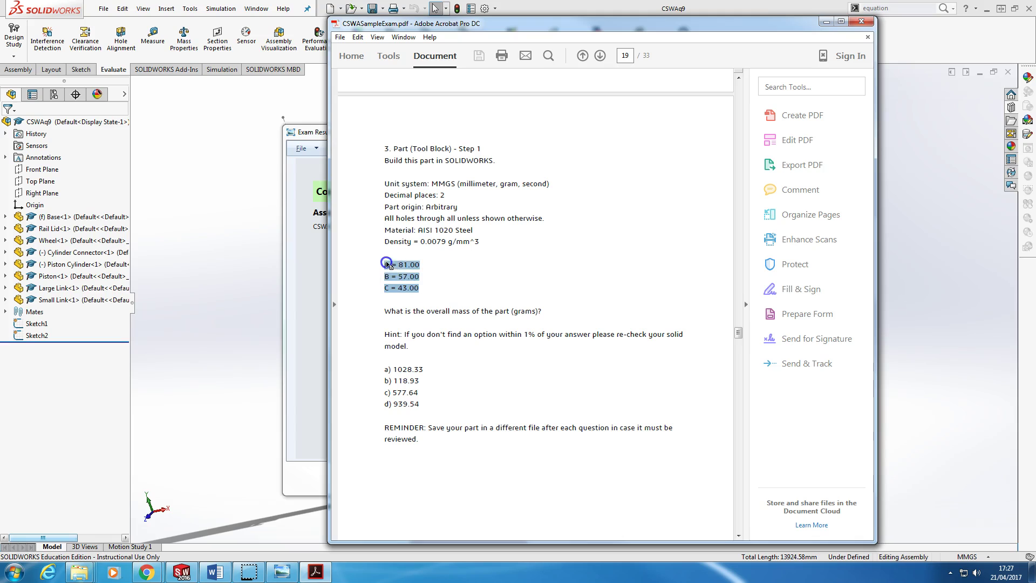
# Compare the Step 1 values, then highlight A=84.00, B=59.00, C=45.00 on page 20
pyautogui.scroll(3, 430, 304)
pyautogui.scroll(7, 430, 304)
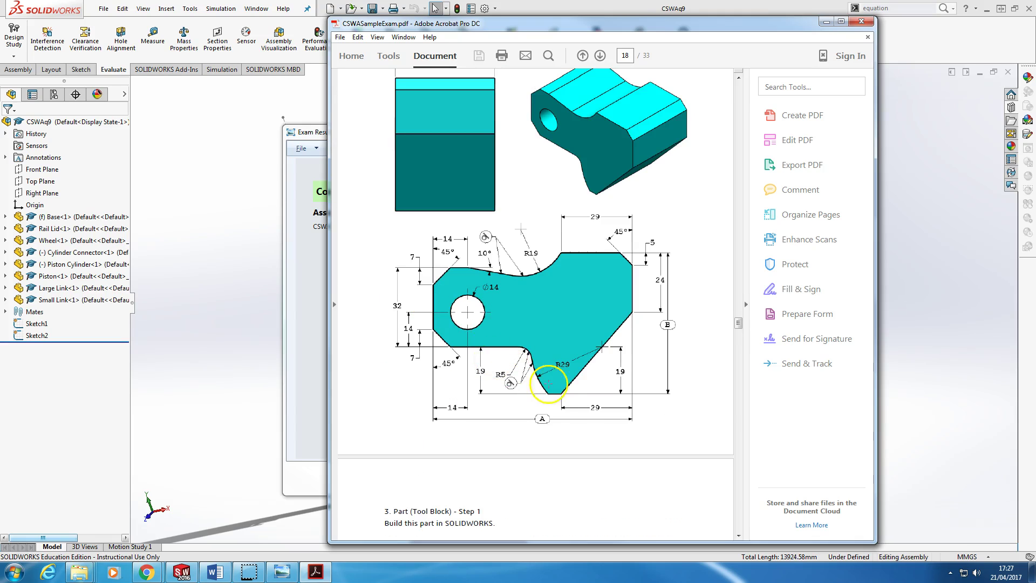
pyautogui.scroll(3, 510, 293)
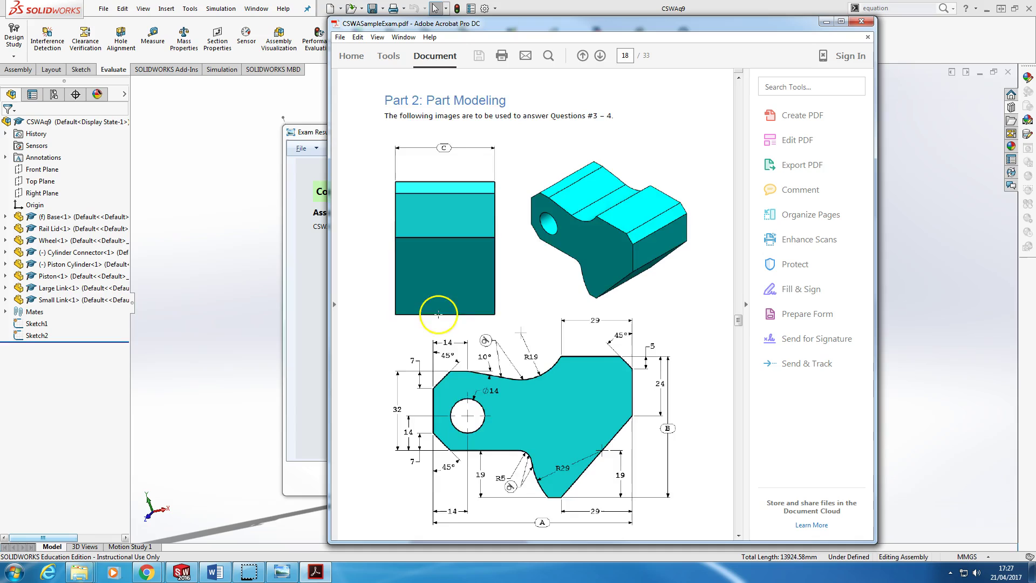
pyautogui.scroll(-10, 439, 312)
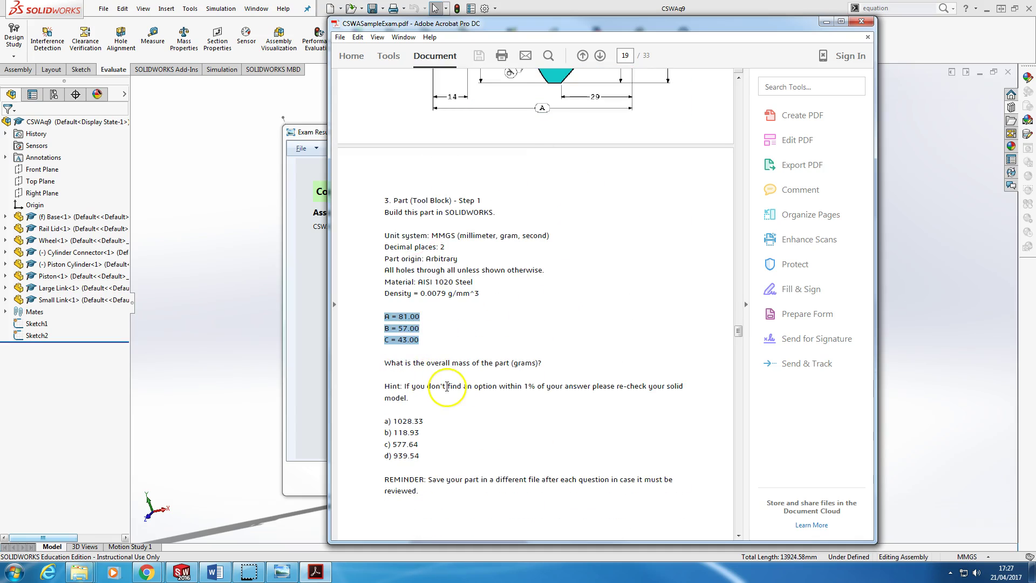
pyautogui.scroll(-5, 439, 391)
pyautogui.scroll(-4, 444, 388)
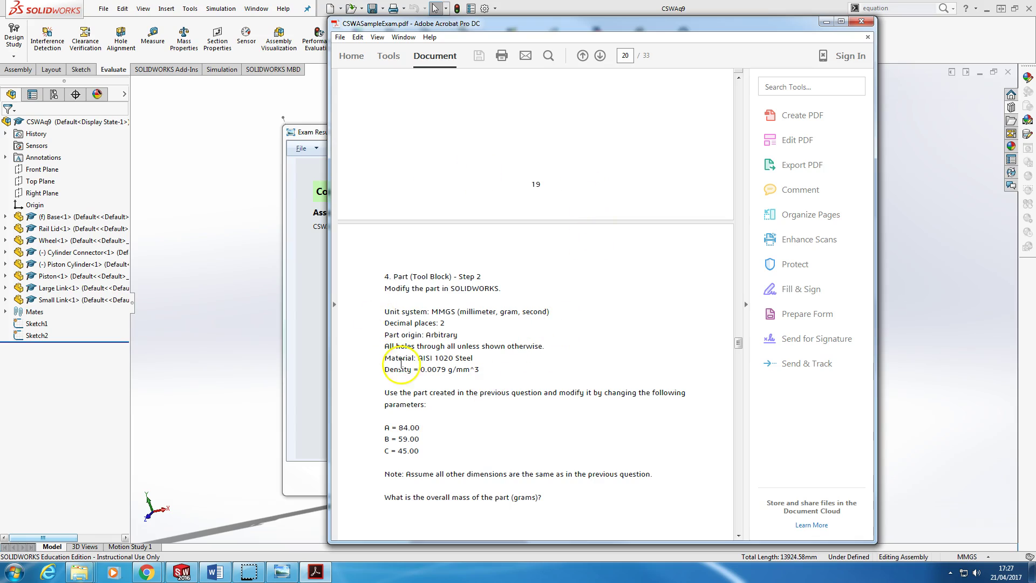
pyautogui.scroll(-1, 421, 419)
pyautogui.moveTo(420, 400); pyautogui.dragTo(394, 378)
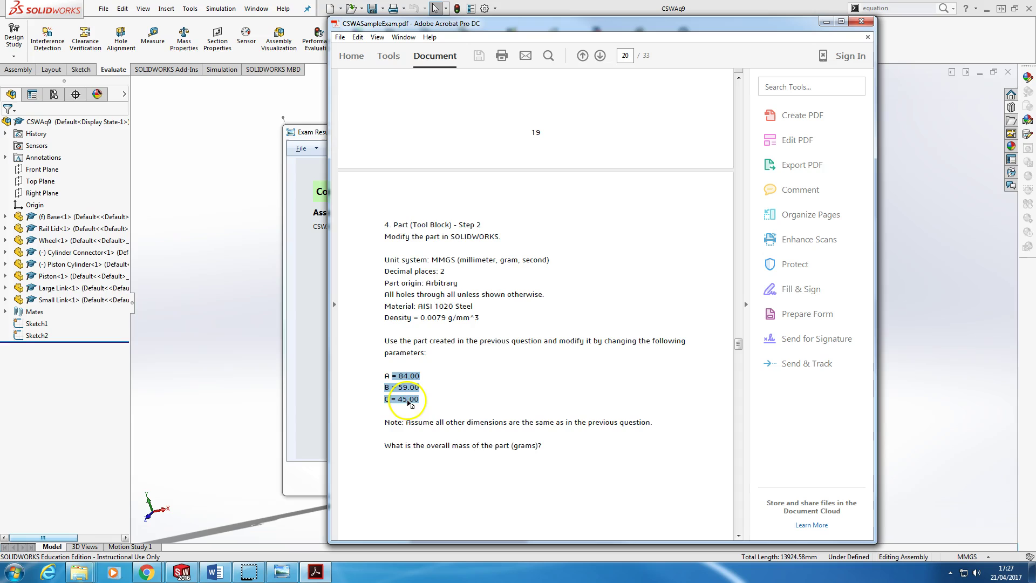
pyautogui.scroll(12, 488, 401)
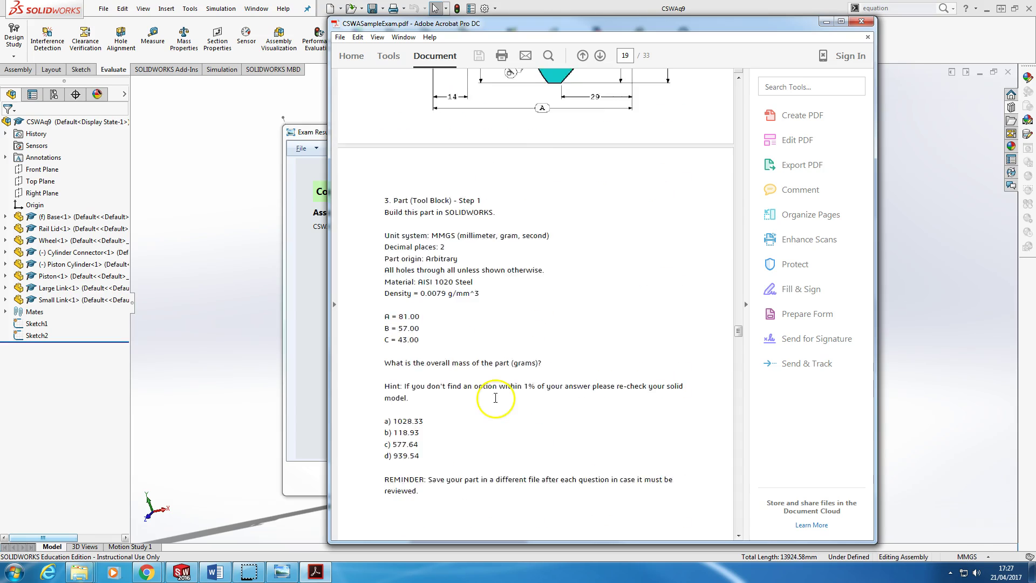
pyautogui.scroll(5, 496, 400)
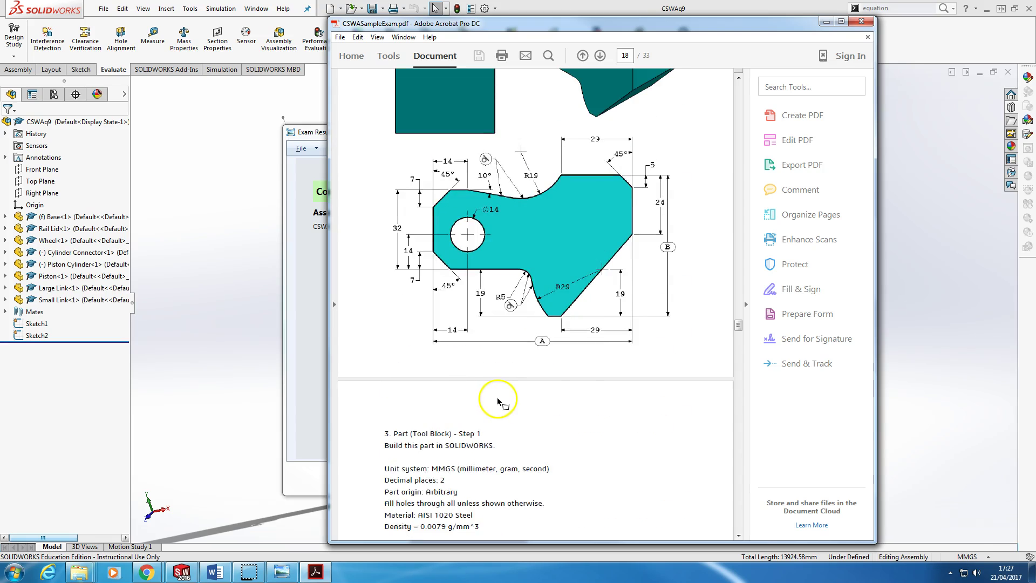
pyautogui.scroll(-15, 497, 397)
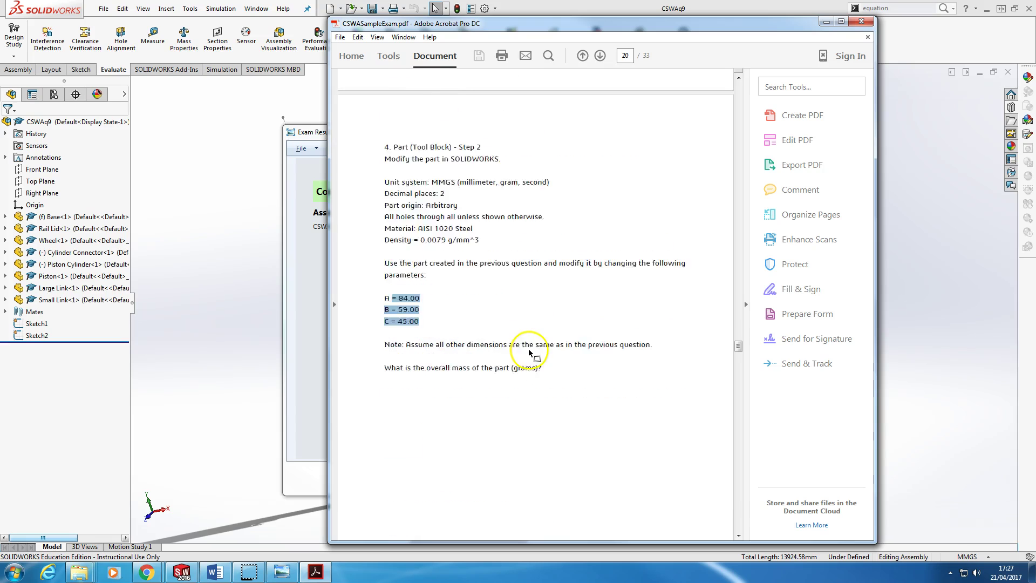
# Scroll to the Part 3: Assembly Modeling questions on page 26 and shift the PDF window left
pyautogui.scroll(-12, 529, 351)
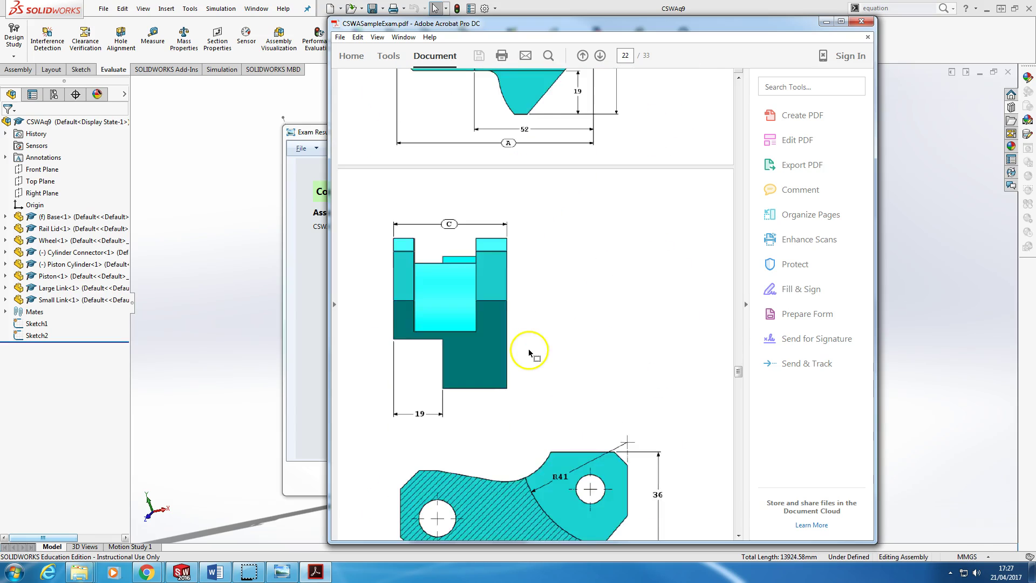
pyautogui.scroll(-12, 529, 349)
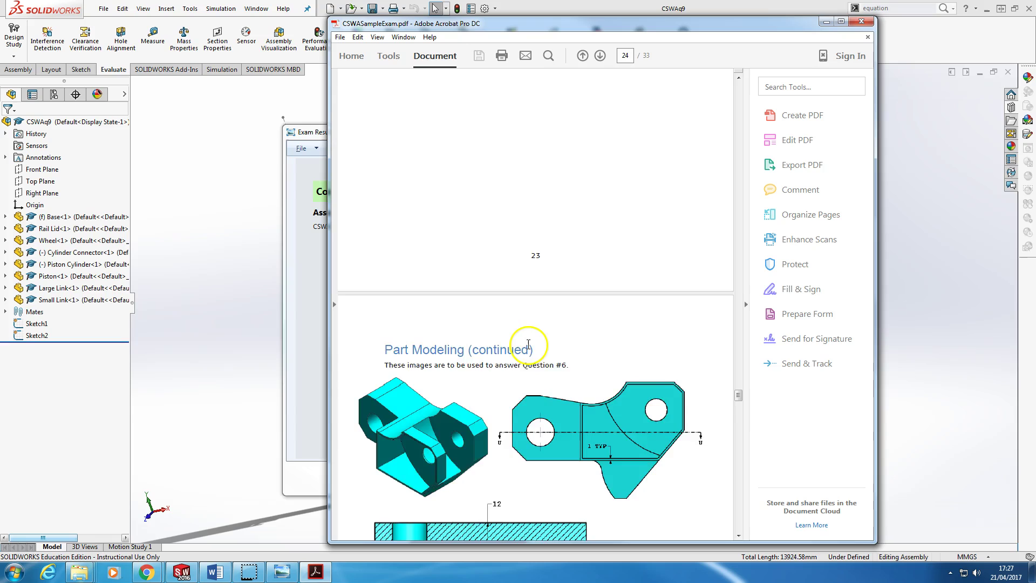
pyautogui.scroll(-3, 529, 344)
pyautogui.scroll(-2, 528, 345)
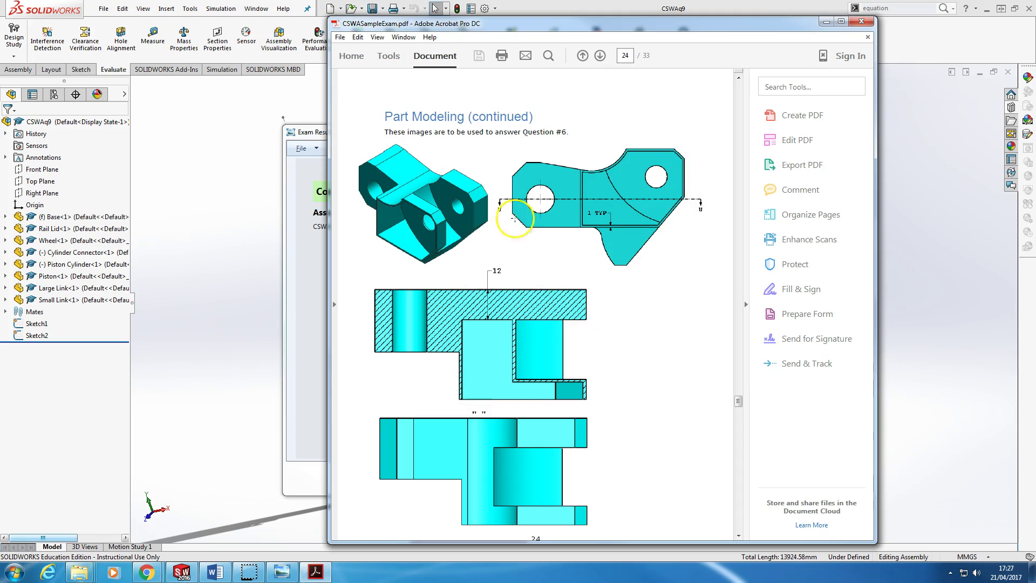
pyautogui.scroll(-20, 581, 364)
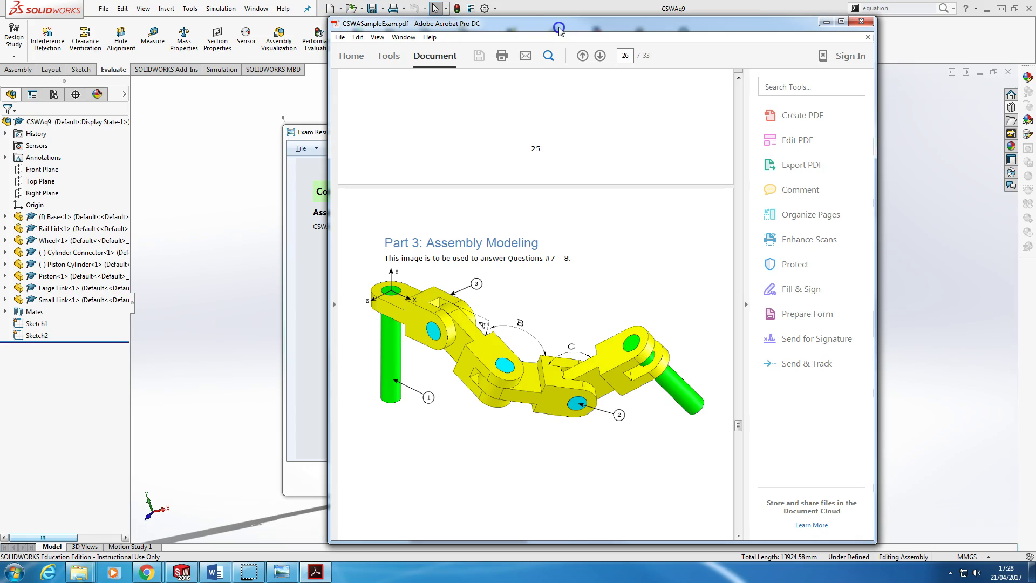
pyautogui.moveTo(558, 28)
pyautogui.mouseDown()
pyautogui.moveTo(585, 82)
pyautogui.moveTo(585, 40)
pyautogui.mouseUp()
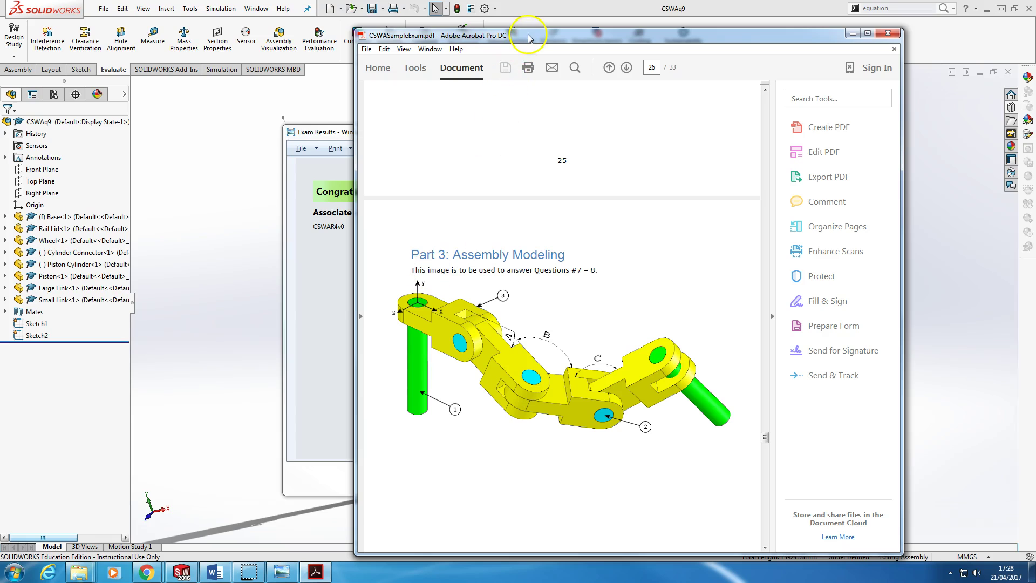
pyautogui.moveTo(527, 38); pyautogui.dragTo(438, 31)
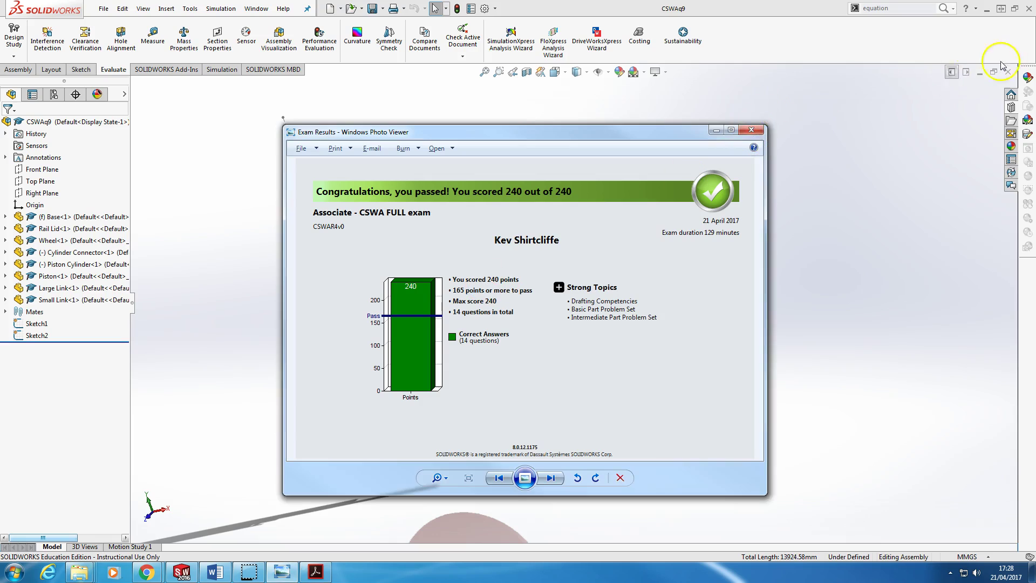
# Close the exam results viewer and the open assembly, then drag the exam PDF window aside
pyautogui.click(758, 139)
pyautogui.click(758, 136)
pyautogui.click(1008, 72)
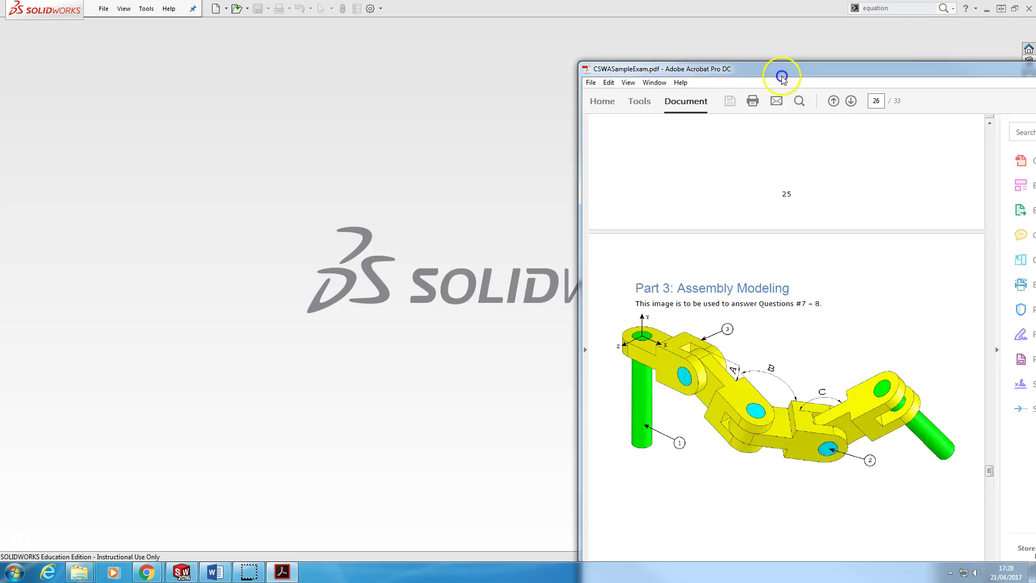
pyautogui.moveTo(782, 77); pyautogui.dragTo(468, 31)
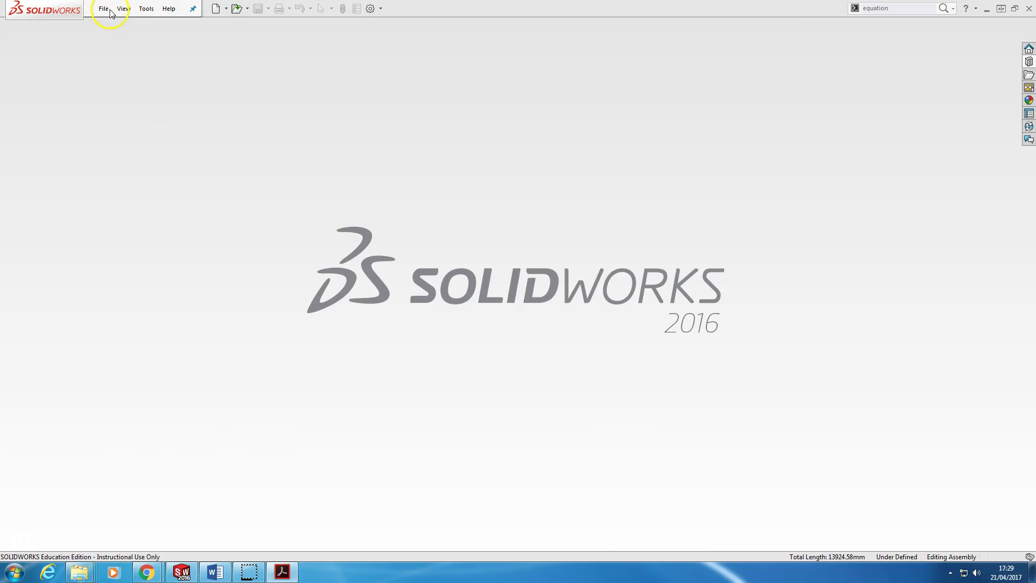
# Open the Large_Pin part from the Gripper folder, declining FeatureWorks recognition
pyautogui.click(103, 9)
pyautogui.click(113, 38)
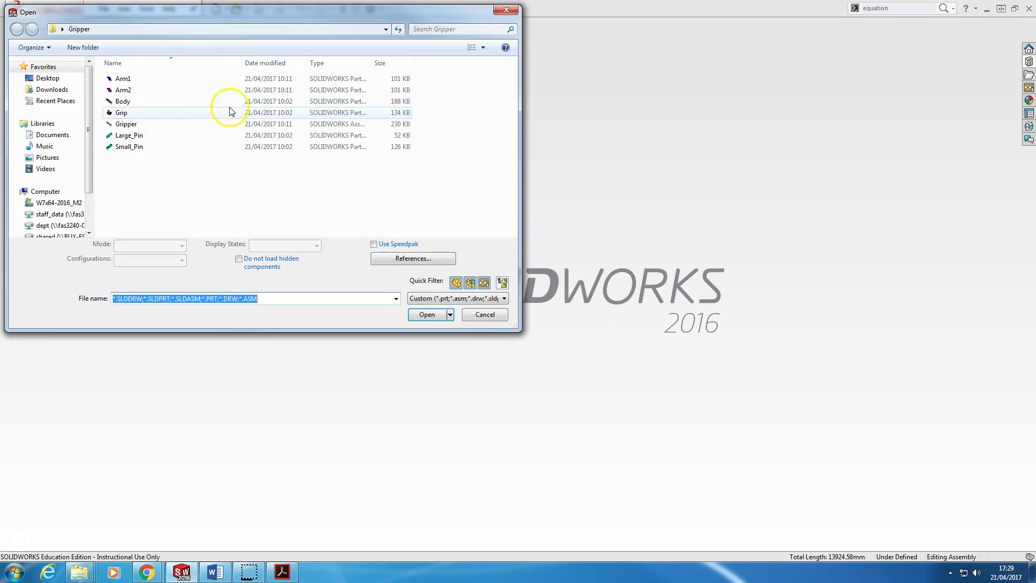
pyautogui.doubleClick(151, 136)
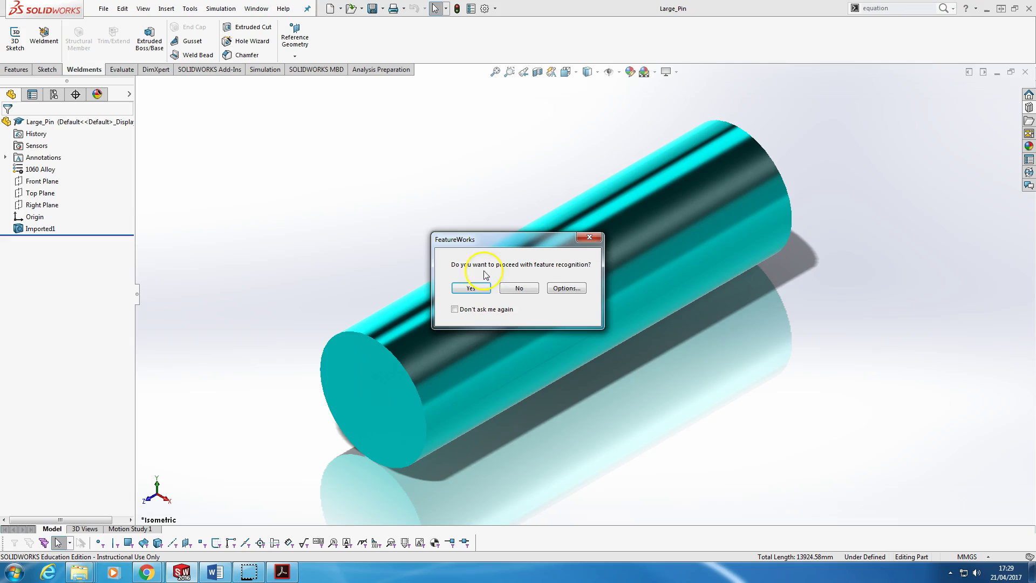
pyautogui.click(512, 292)
pyautogui.moveTo(754, 317)
pyautogui.mouseDown(button='middle')
pyautogui.moveTo(717, 329)
pyautogui.moveTo(765, 256)
pyautogui.moveTo(789, 297)
pyautogui.moveTo(736, 314)
pyautogui.moveTo(879, 303)
pyautogui.moveTo(769, 243)
pyautogui.moveTo(710, 284)
pyautogui.mouseUp(button='middle')
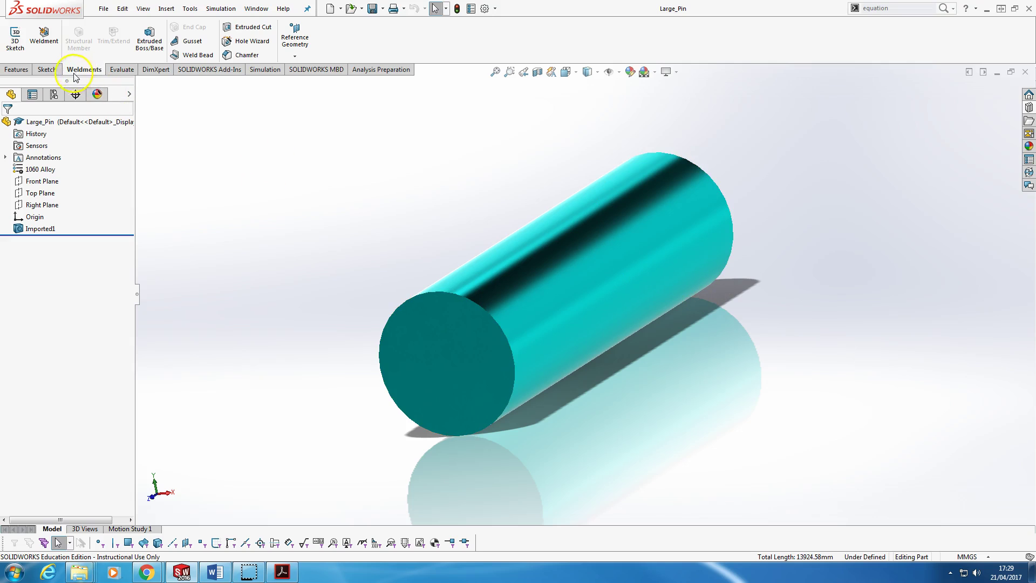
# Sketch a circle on the pin's end face and exit, keeping Sketch1
pyautogui.click(47, 69)
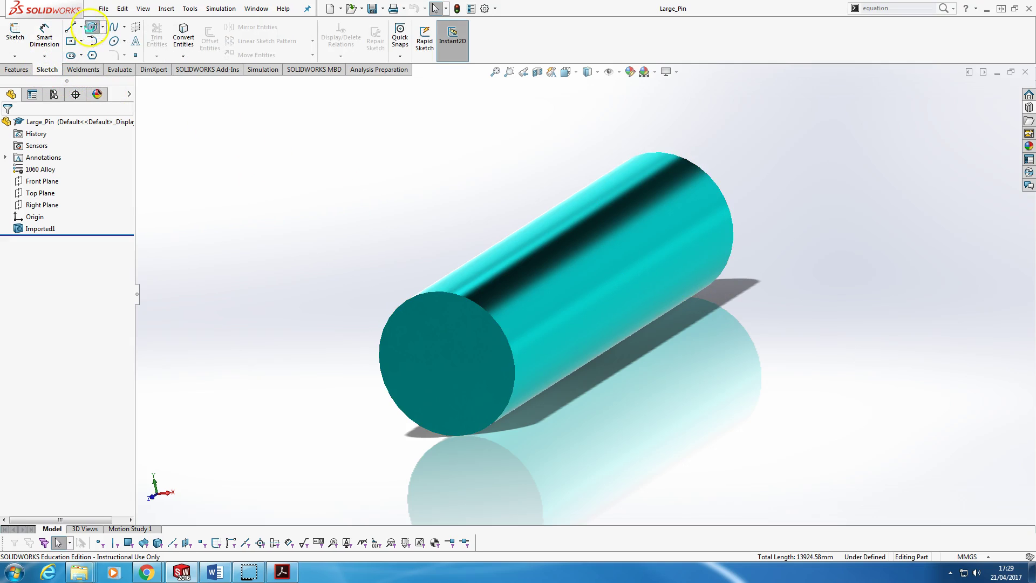
pyautogui.click(92, 27)
pyautogui.click(407, 335)
pyautogui.click(448, 362)
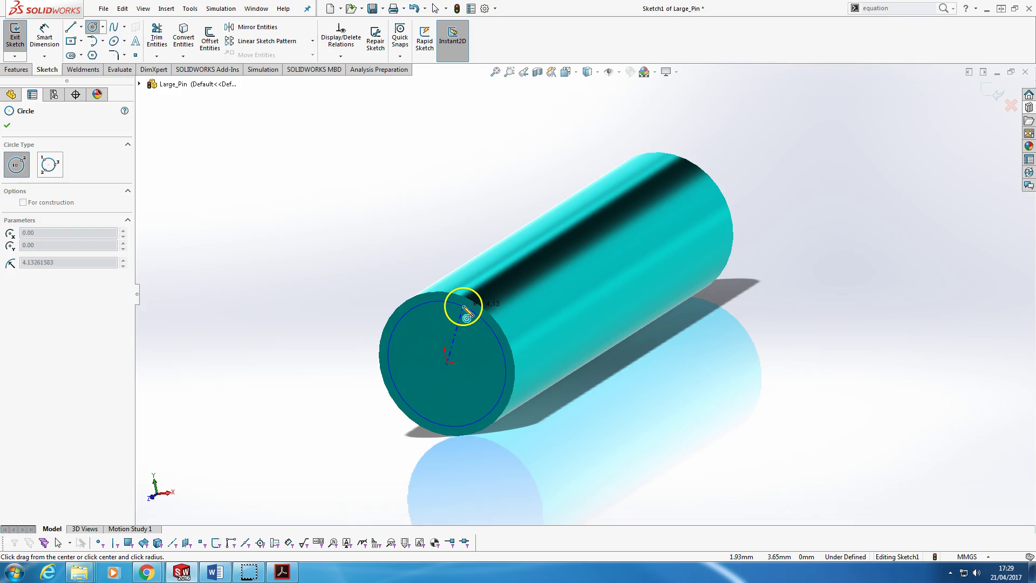
pyautogui.click(469, 300)
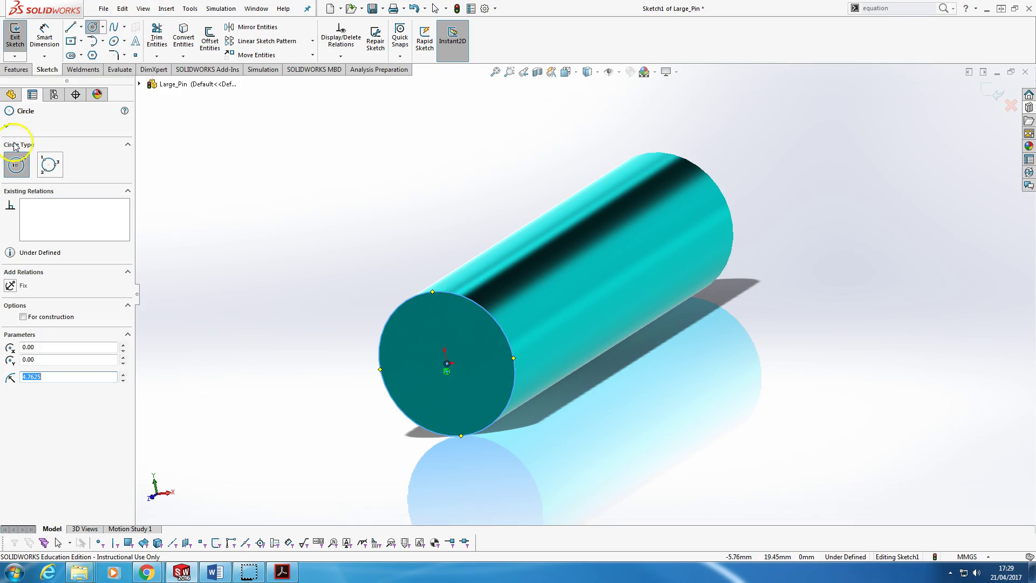
pyautogui.click(992, 92)
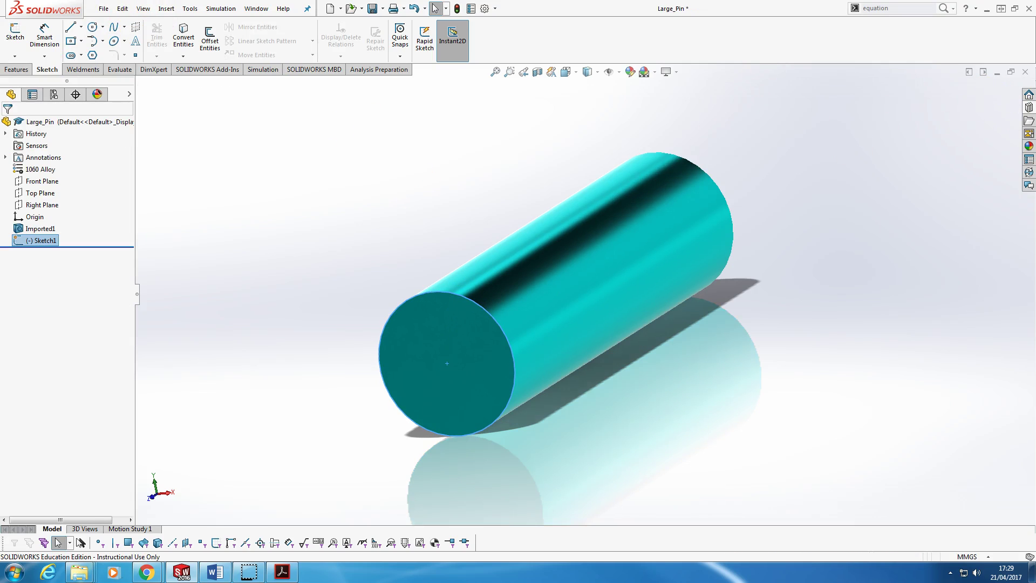
# Try a coordinate system at the sketch point with reversed X axis, then cancel it
pyautogui.click(166, 9)
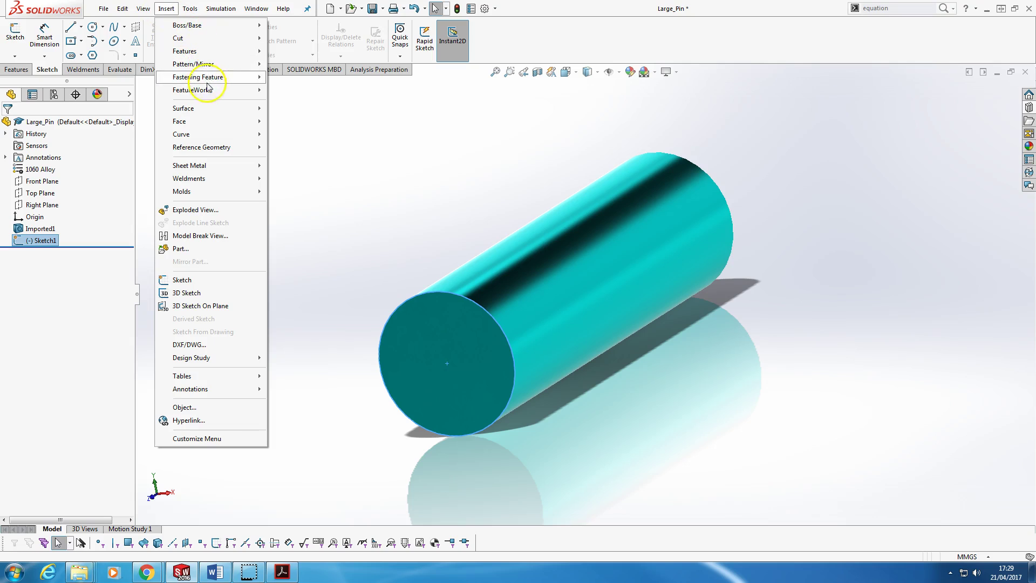
pyautogui.moveTo(213, 146)
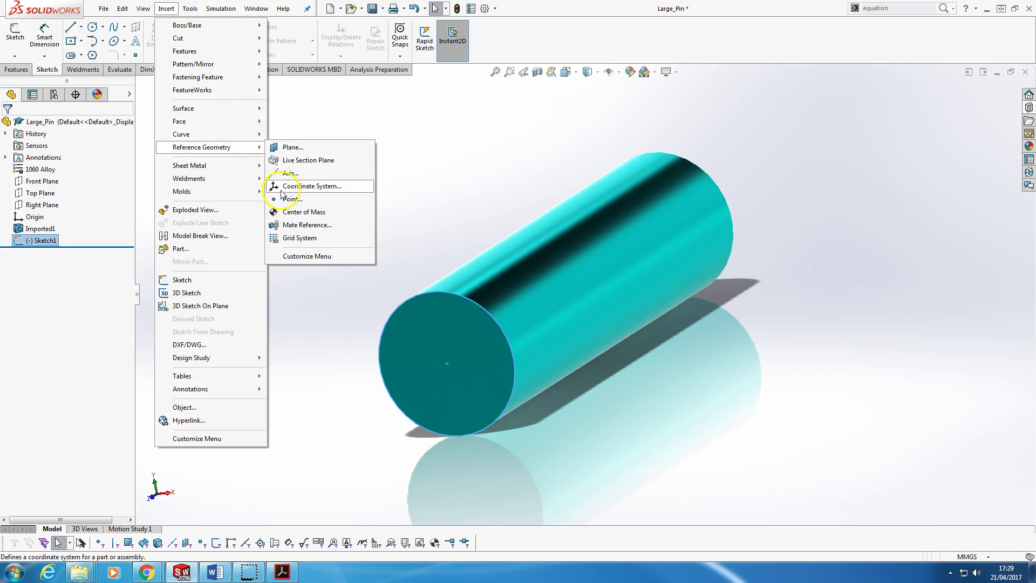
pyautogui.click(302, 186)
pyautogui.click(448, 366)
pyautogui.moveTo(432, 371)
pyautogui.mouseDown(button='middle')
pyautogui.moveTo(396, 326)
pyautogui.moveTo(366, 257)
pyautogui.mouseUp(button='middle')
pyautogui.click(10, 184)
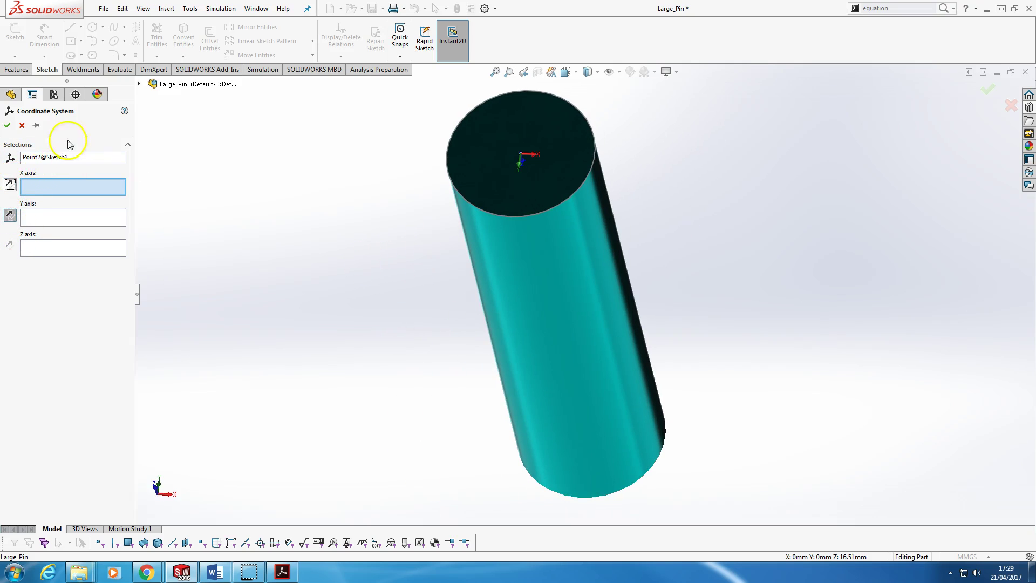
pyautogui.click(22, 125)
pyautogui.scroll(3, 537, 252)
pyautogui.moveTo(537, 252); pyautogui.dragTo(638, 292, button='middle')
pyautogui.scroll(-4, 638, 292)
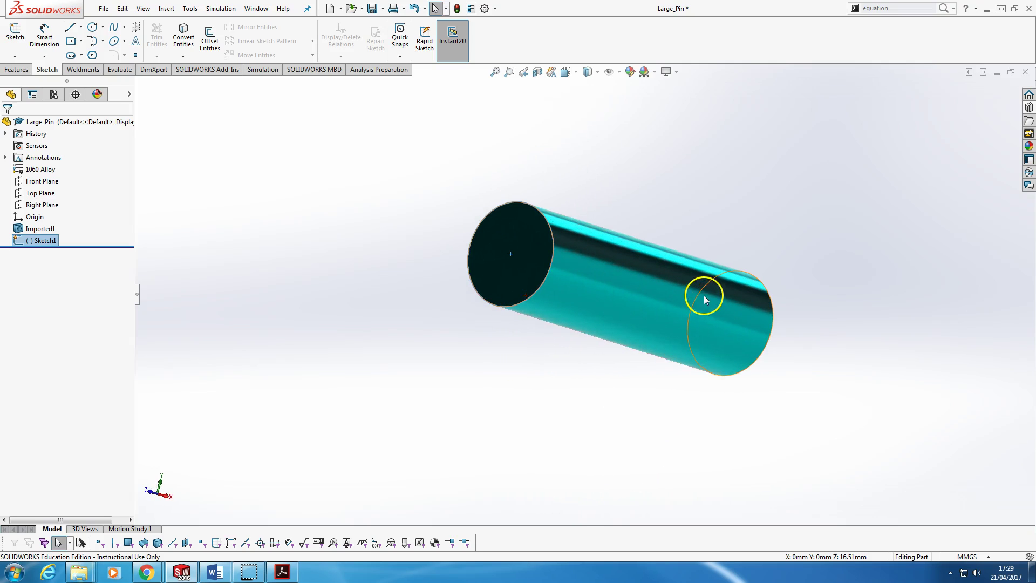
# Make assembly Assem3 from Large_Pin, placing Large_Pin<1> at the origin
pyautogui.click(103, 9)
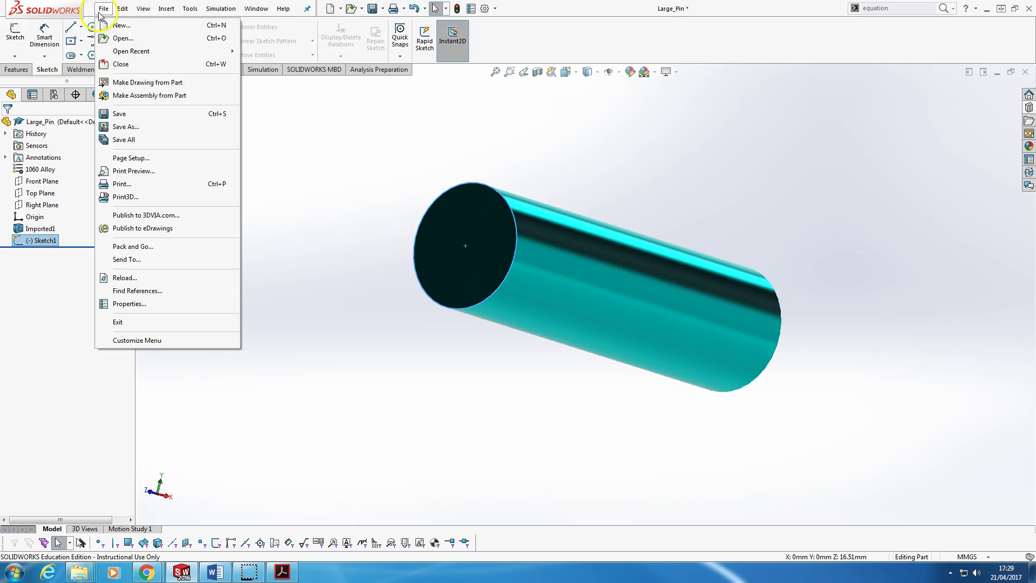
pyautogui.click(151, 99)
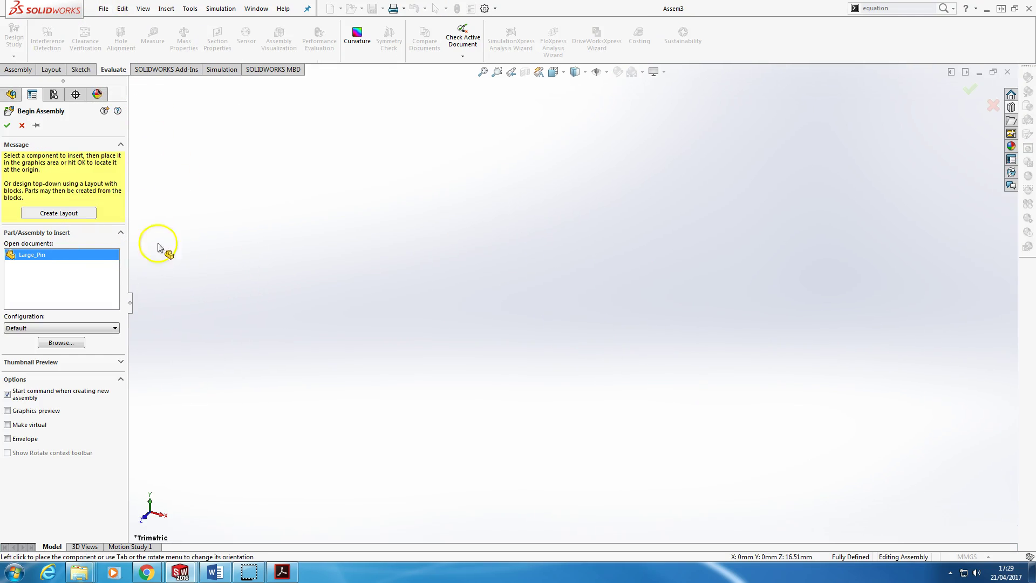
pyautogui.click(7, 125)
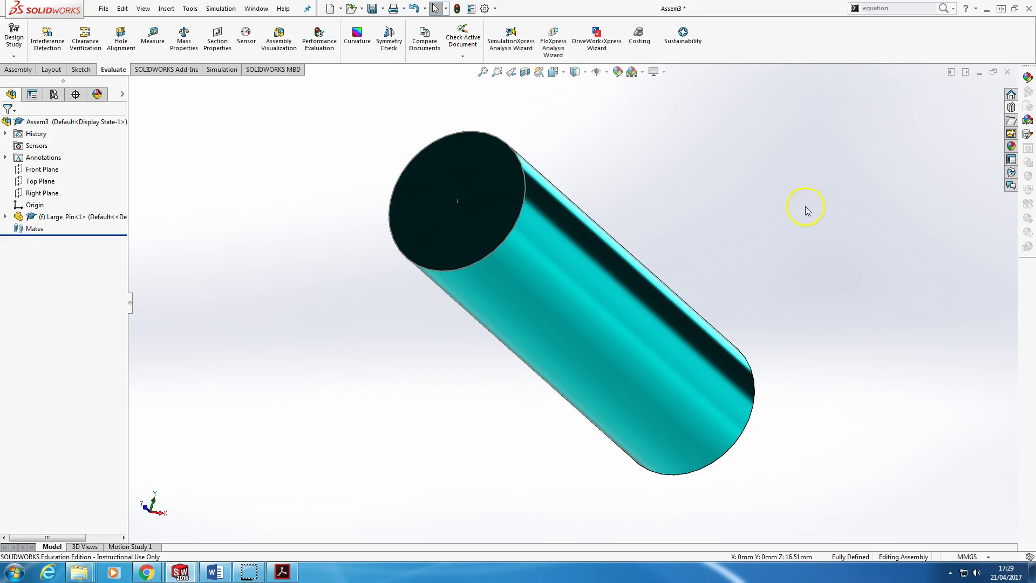
# Close Assem3 and Large_Pin without saving, then start a new Part document
pyautogui.click(1006, 73)
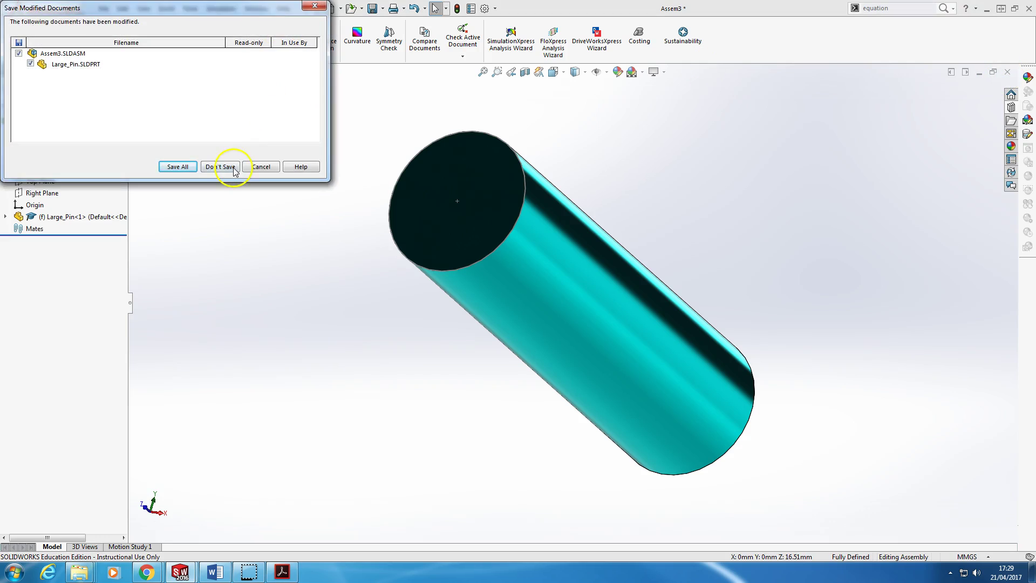
pyautogui.click(228, 167)
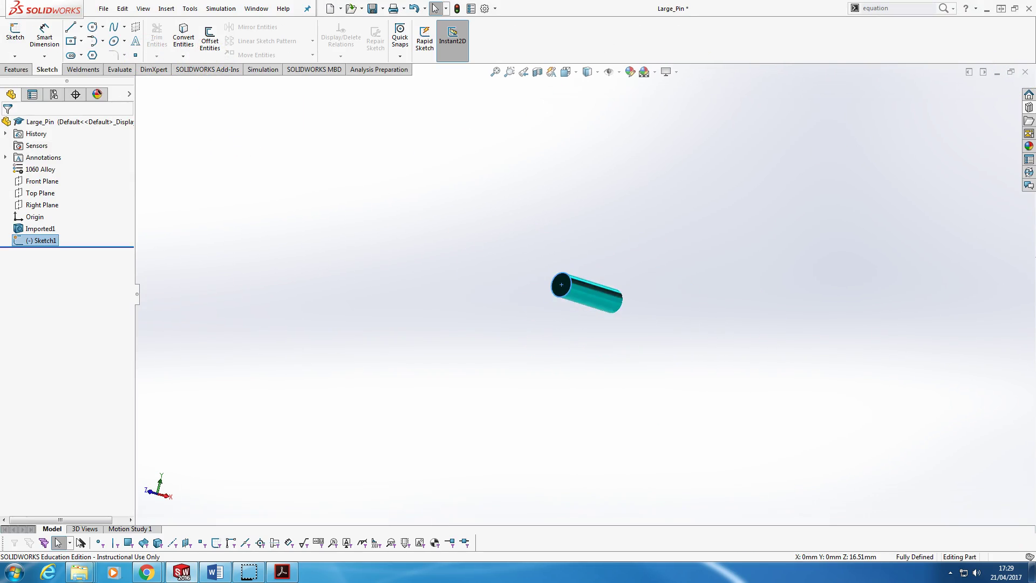
pyautogui.click(1025, 72)
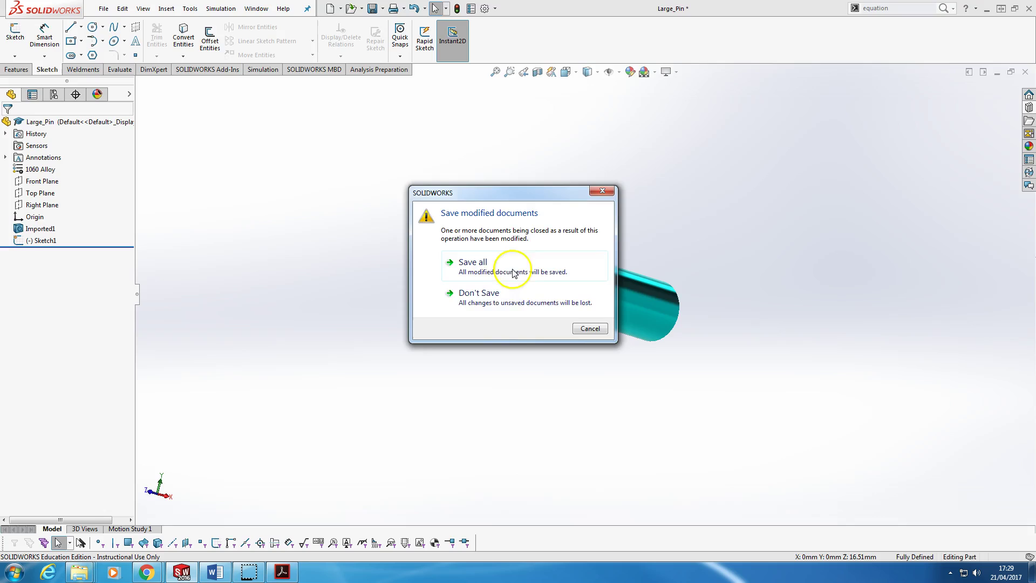
pyautogui.click(475, 302)
pyautogui.click(104, 8)
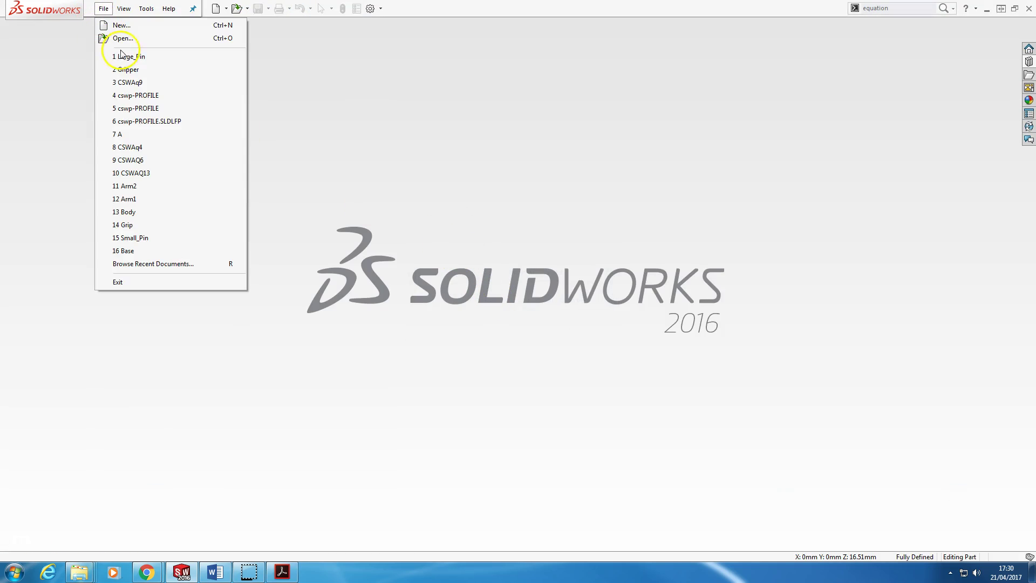
pyautogui.click(118, 23)
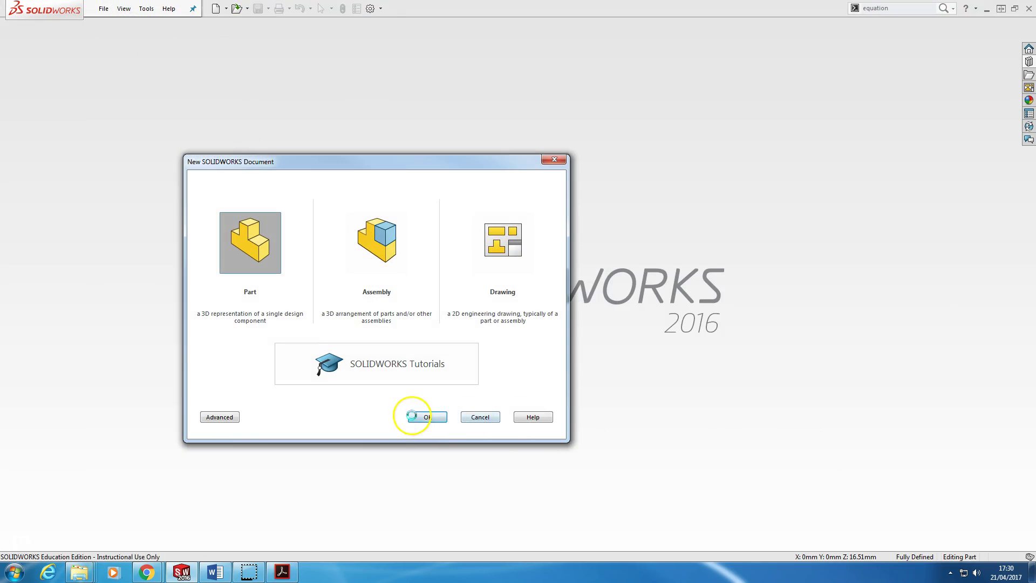
# Create the blank Part7 and scroll the exam PDF back from page 26 to page 19
pyautogui.click(427, 417)
pyautogui.hotkey('alt', 'Tab')
pyautogui.scroll(20, 521, 346)
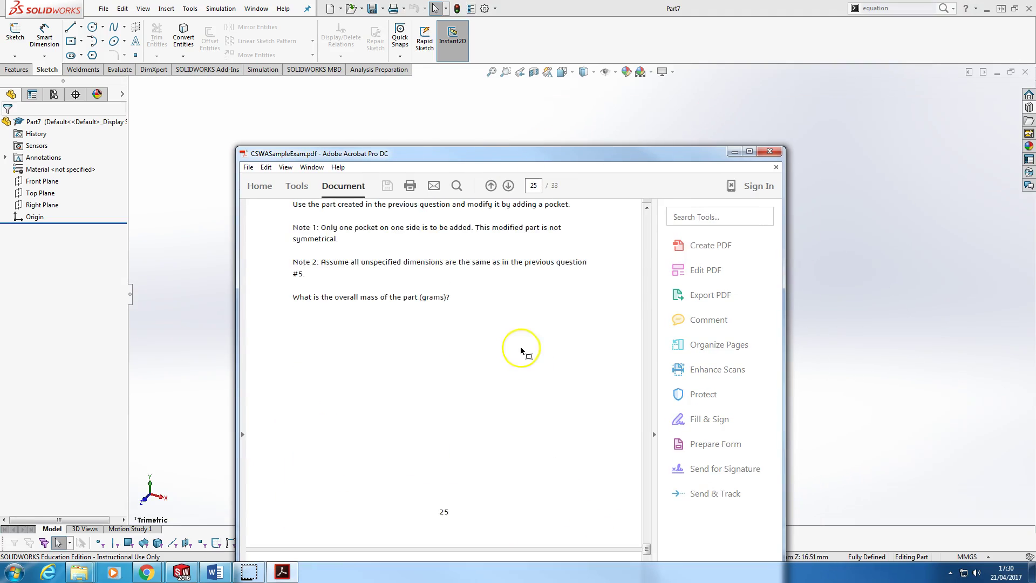
pyautogui.scroll(20, 521, 343)
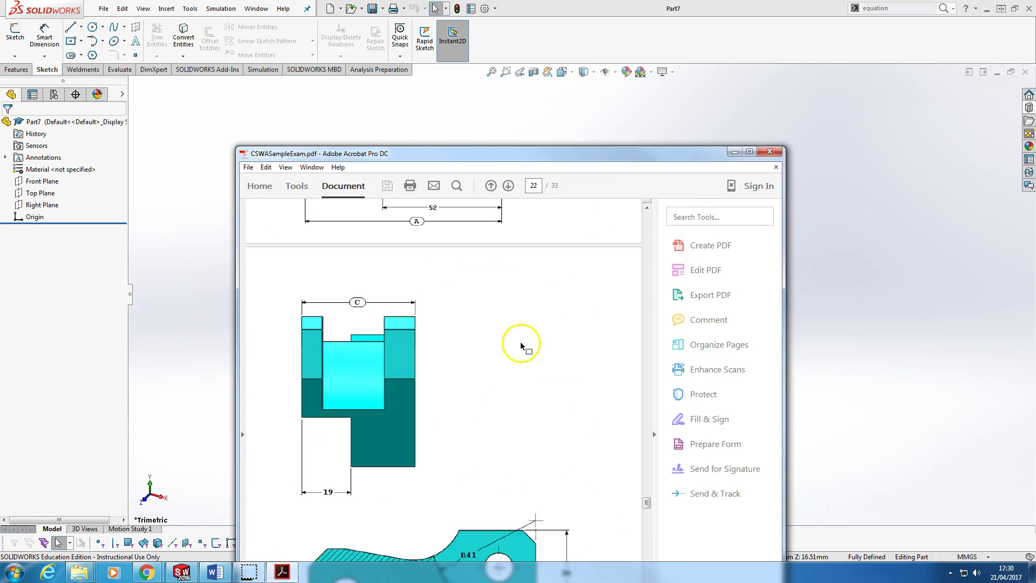
pyautogui.scroll(-3, 520, 343)
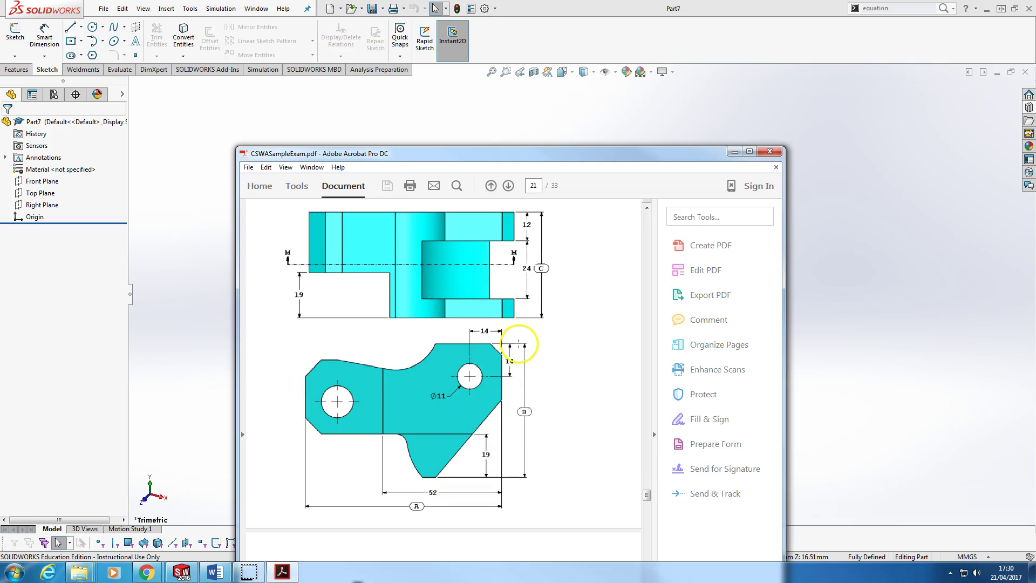
pyautogui.scroll(20, 515, 344)
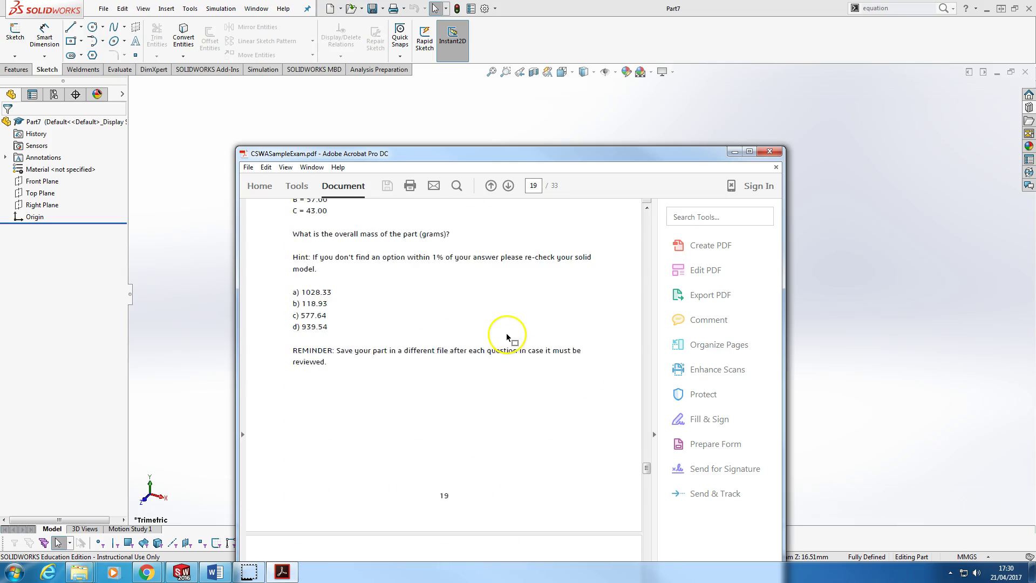
pyautogui.scroll(-2, 508, 334)
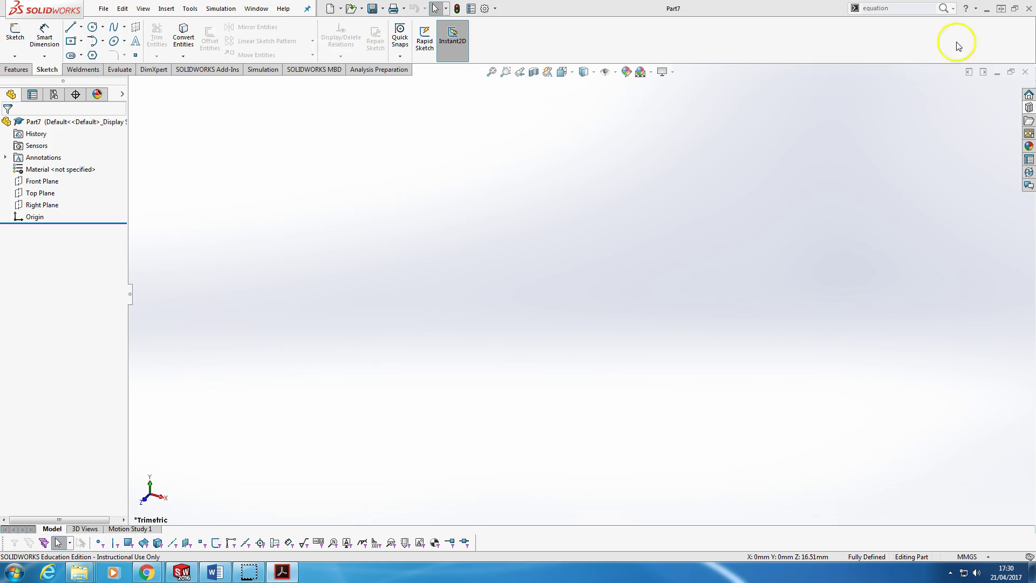
# Search 'equation' and open Part7's Equations, Global Variables, and Dimensions dialog
pyautogui.click(916, 9)
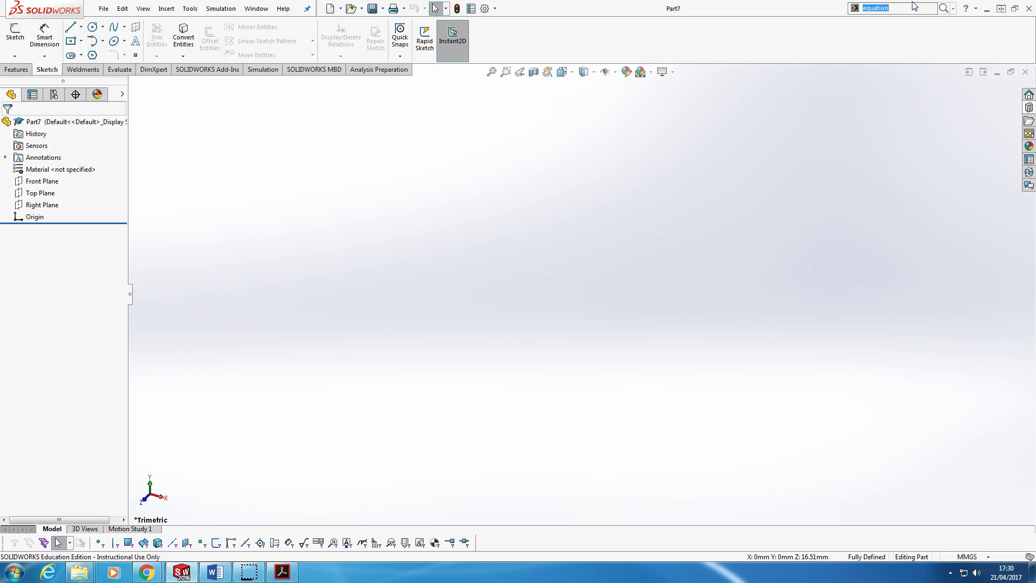
pyautogui.write('quat')
pyautogui.press('BackSpace')
pyautogui.press('BackSpace')
pyautogui.write('equation')
pyautogui.click(885, 22)
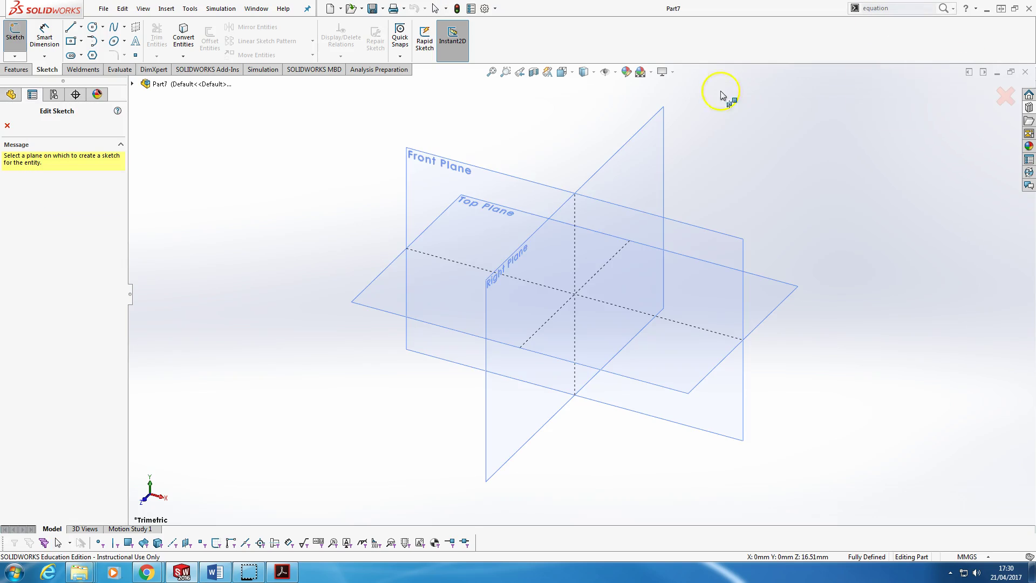
pyautogui.click(921, 9)
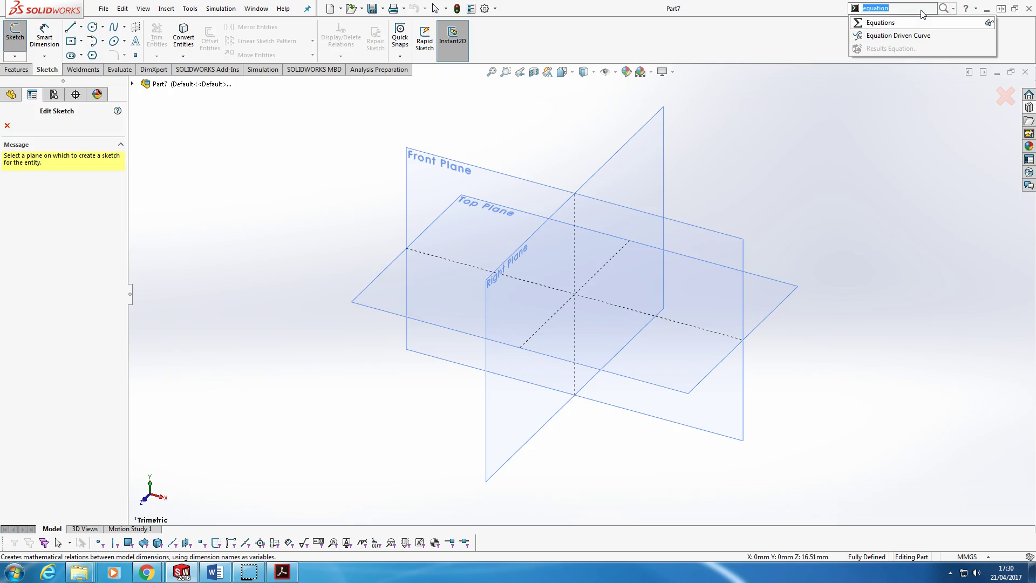
pyautogui.click(911, 24)
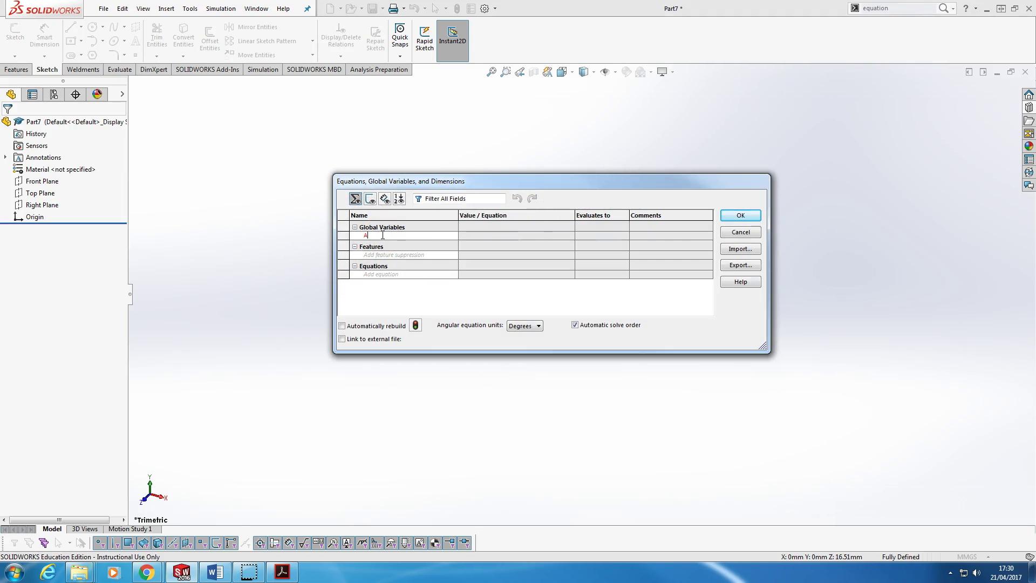
# Name global variable A and check the CSWA sample exam PDF for its value
pyautogui.press('Tab')
pyautogui.write('=')
pyautogui.click(281, 572)
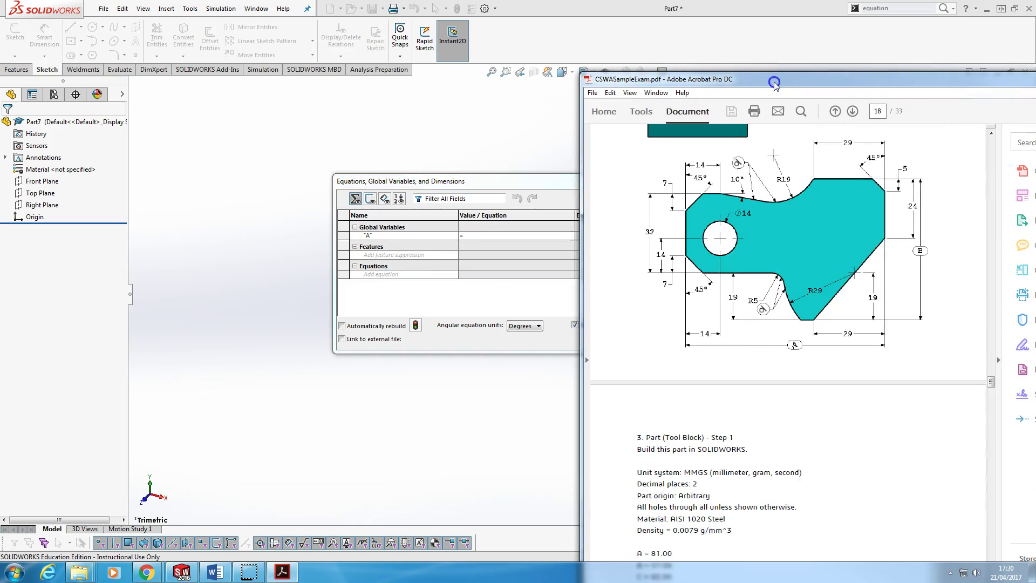
pyautogui.moveTo(775, 81); pyautogui.dragTo(681, 84)
pyautogui.scroll(3, 650, 236)
pyautogui.scroll(-5, 650, 236)
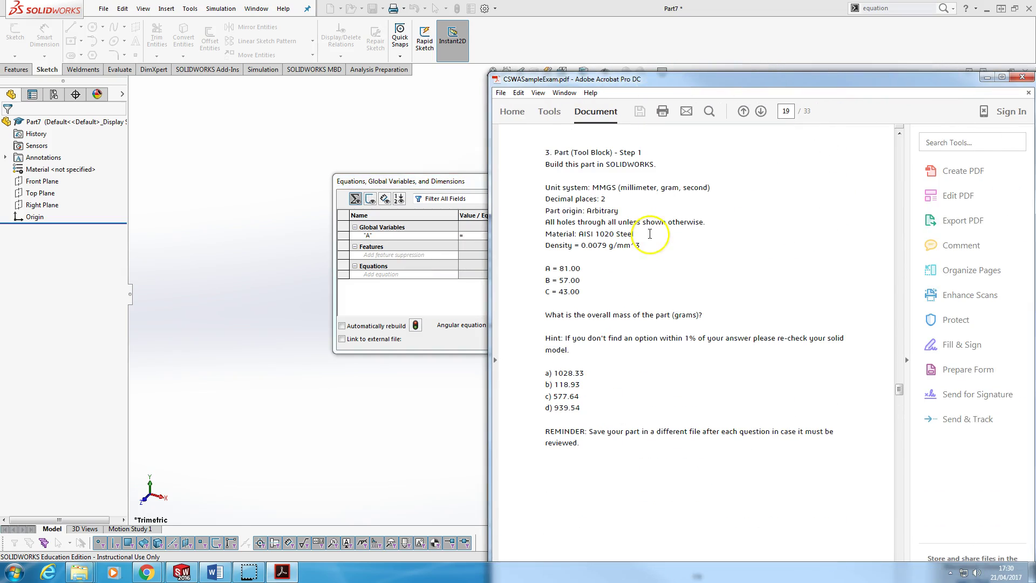
pyautogui.click(674, 72)
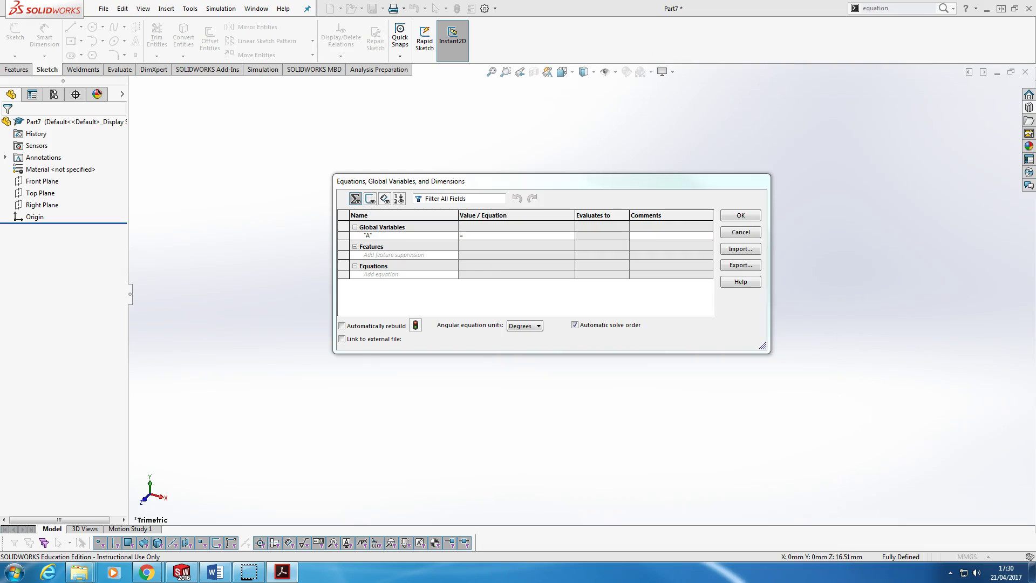
# Set A to 81, add global variable B = 57, and apply the equations
pyautogui.click(525, 235)
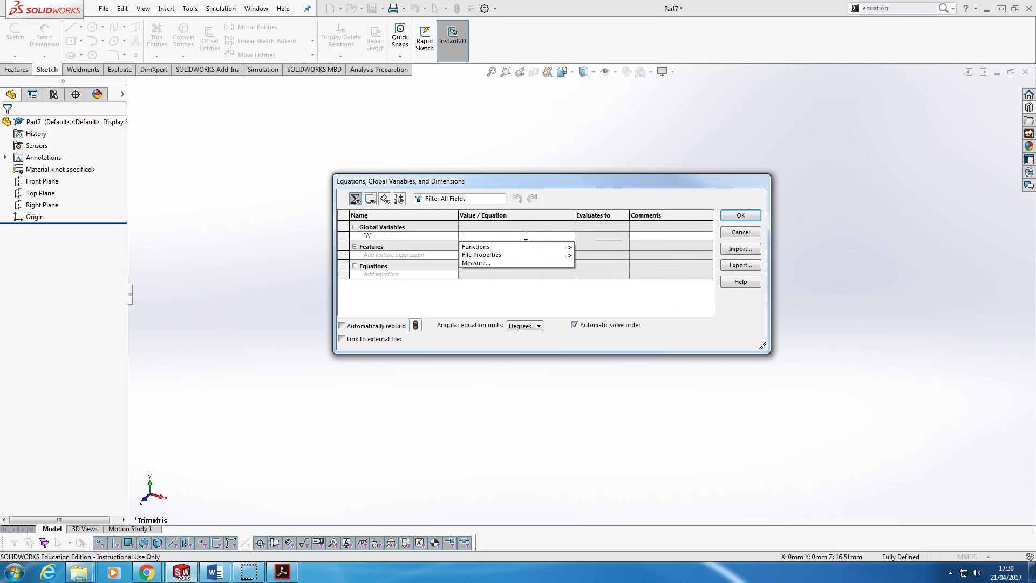
pyautogui.write('81')
pyautogui.press('Tab')
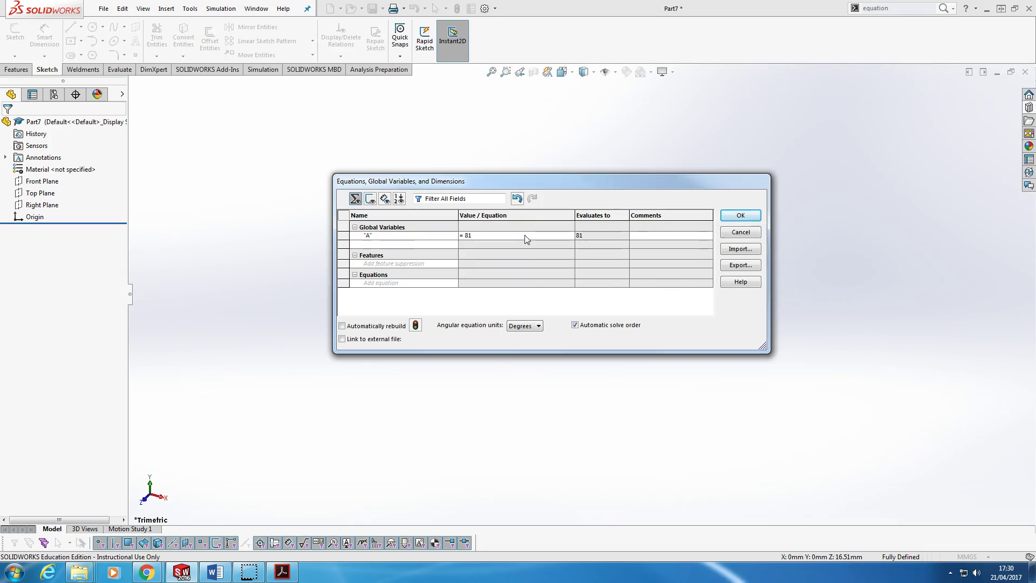
pyautogui.press('Tab')
pyautogui.write('B')
pyautogui.press('Tab')
pyautogui.write('57')
pyautogui.press('Tab')
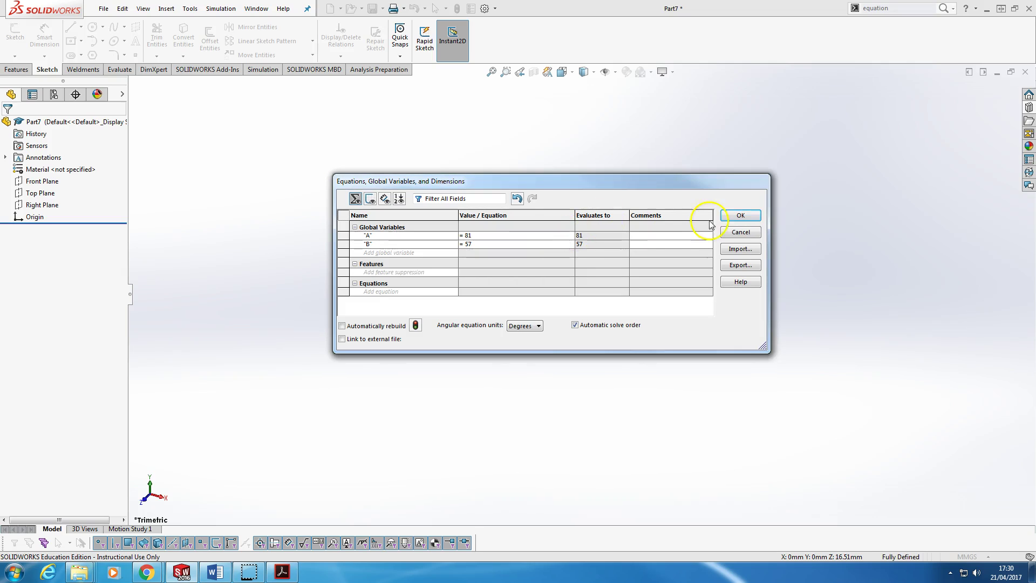
pyautogui.click(740, 216)
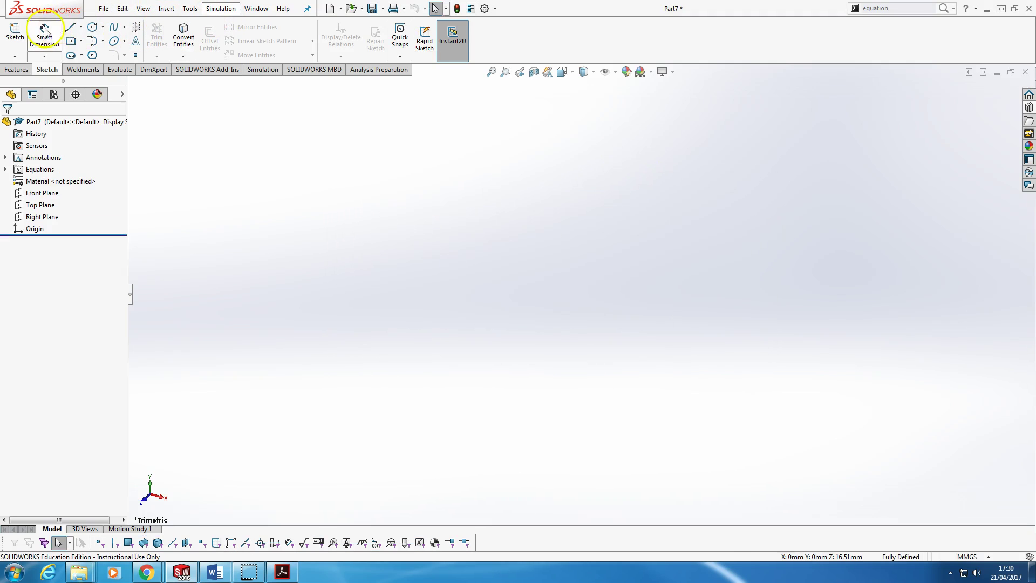
# Sketch a centre rectangle on the Front Plane, centred at the origin
pyautogui.click(71, 41)
pyautogui.click(463, 197)
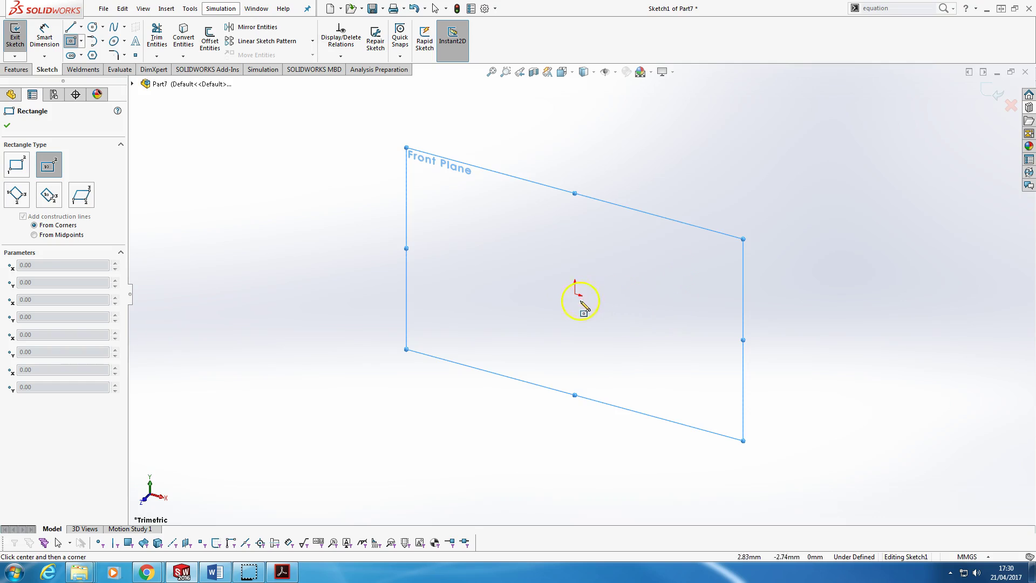
pyautogui.click(575, 295)
pyautogui.click(677, 242)
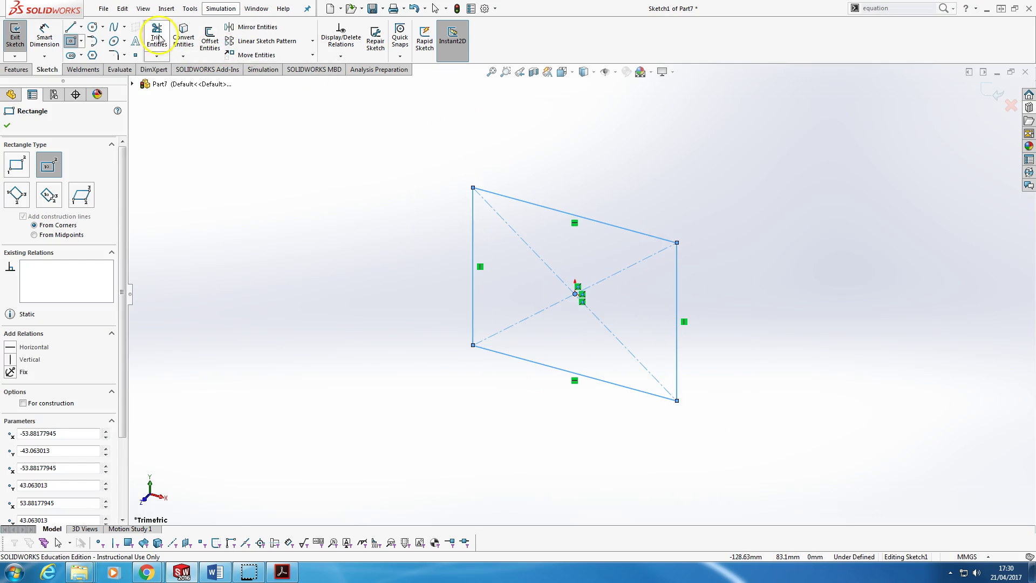
# Dimension the rectangle's top edge with ="A" so its width reads 81
pyautogui.click(45, 38)
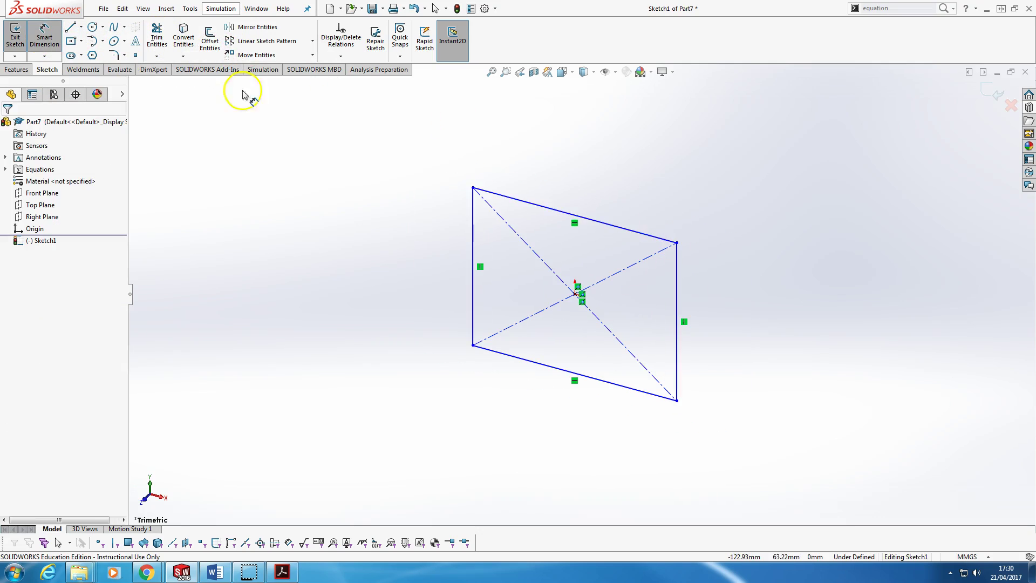
pyautogui.click(592, 221)
pyautogui.click(598, 166)
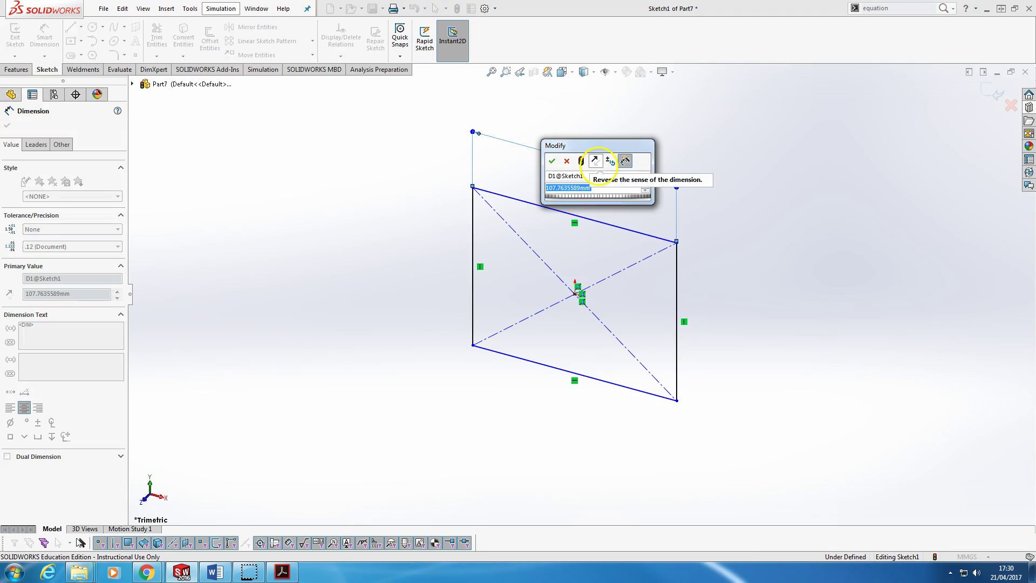
pyautogui.write('=A')
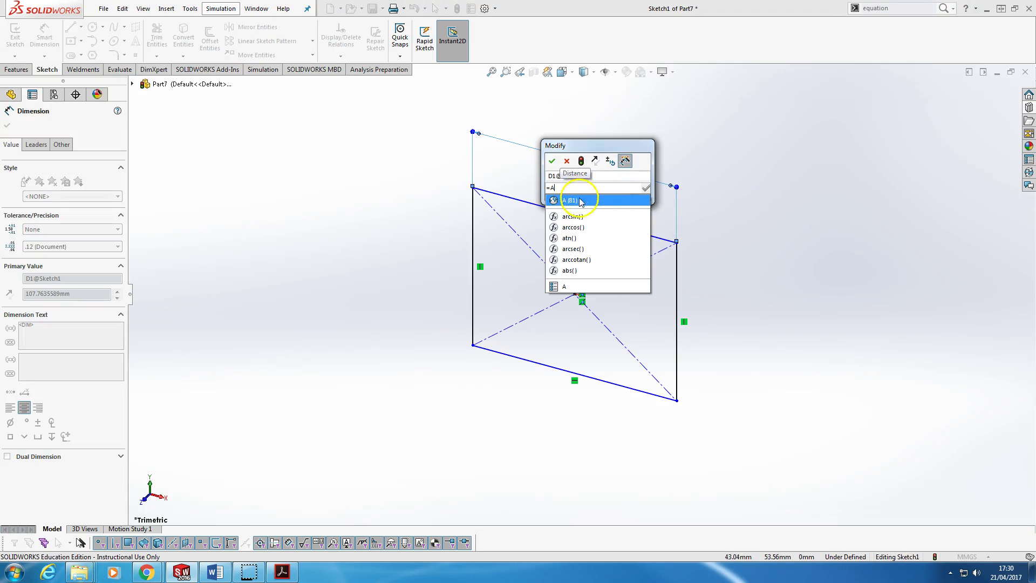
pyautogui.click(580, 201)
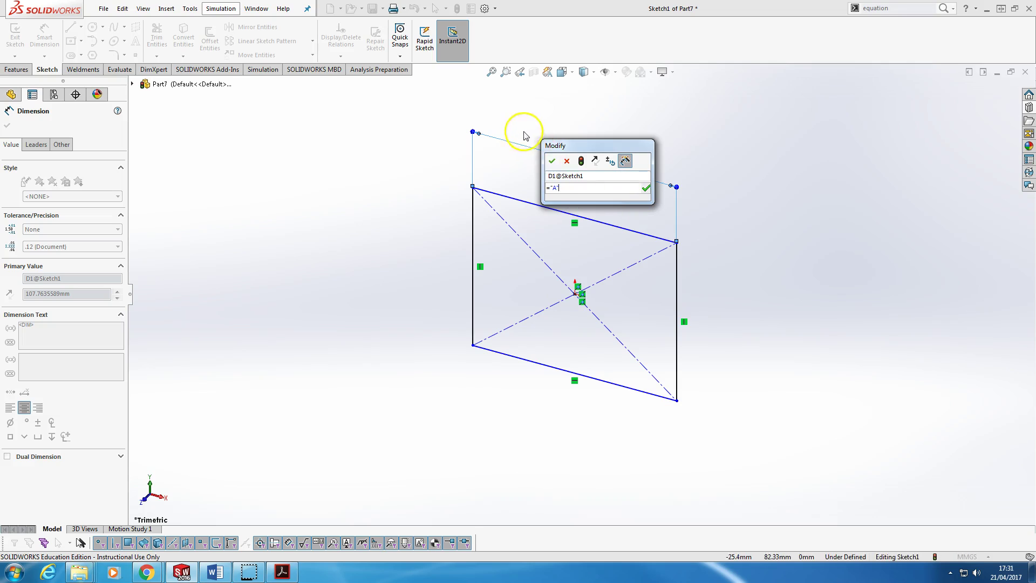
pyautogui.click(551, 161)
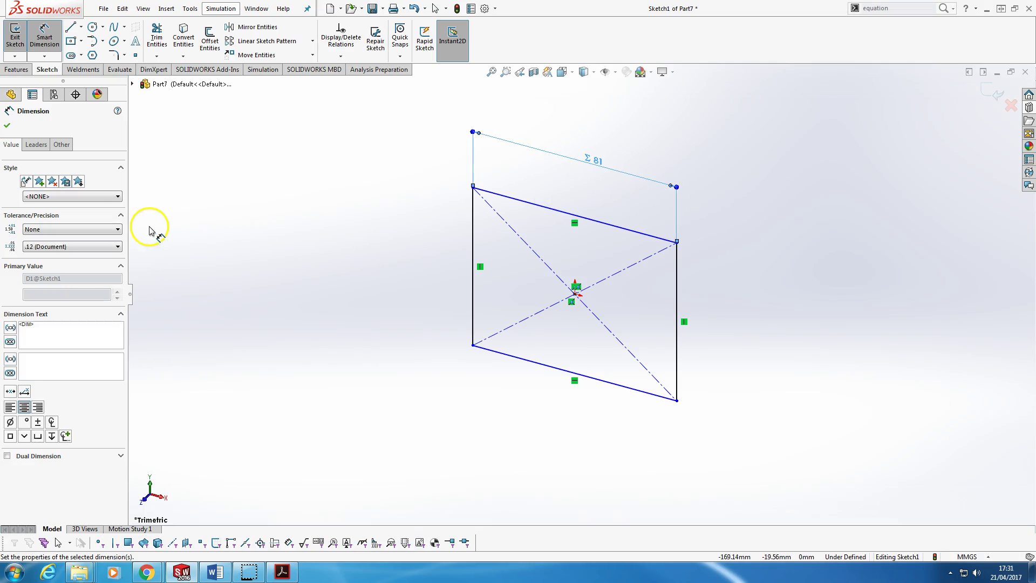
# Change global variable A from 81 to 40 through Manage Equations
pyautogui.click(7, 129)
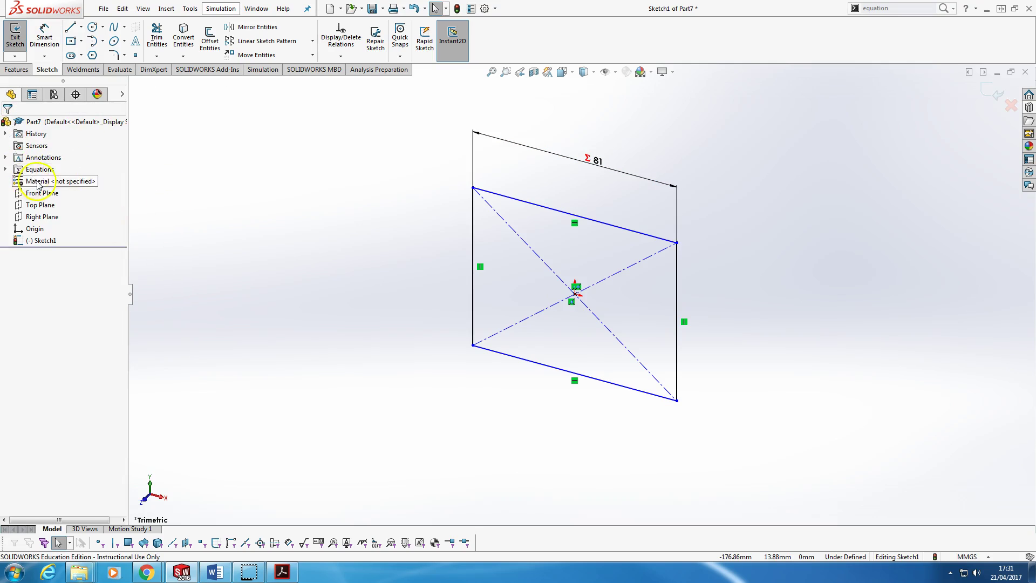
pyautogui.click(5, 170)
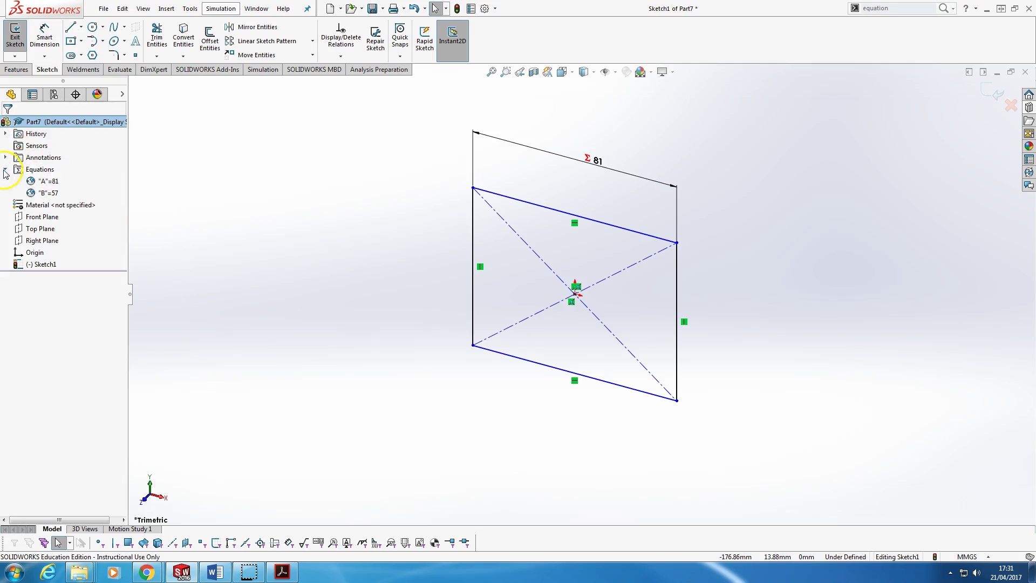
pyautogui.click(47, 183)
pyautogui.rightClick(48, 172)
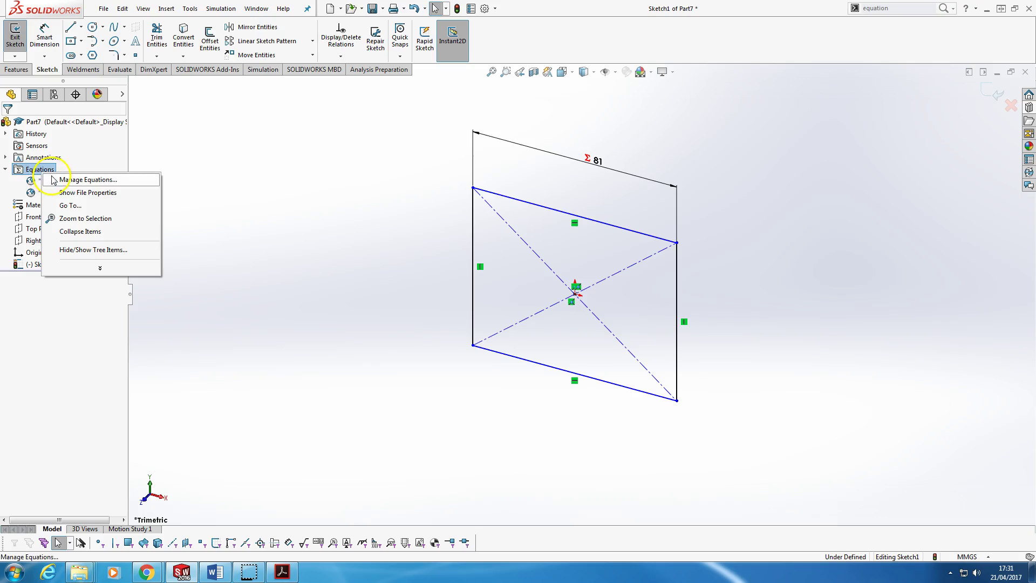
pyautogui.click(89, 181)
pyautogui.moveTo(486, 235); pyautogui.dragTo(447, 238)
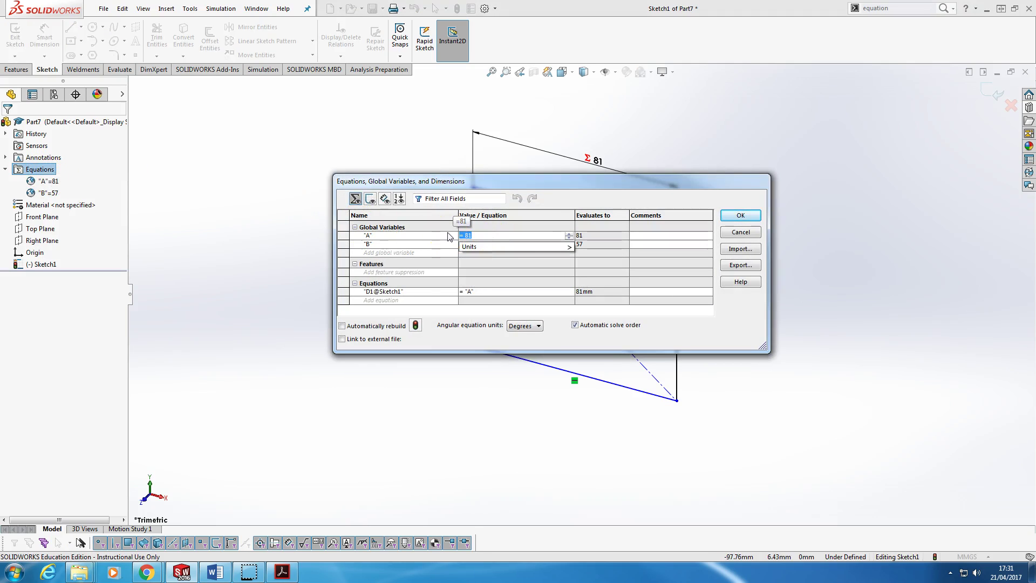
pyautogui.write('40')
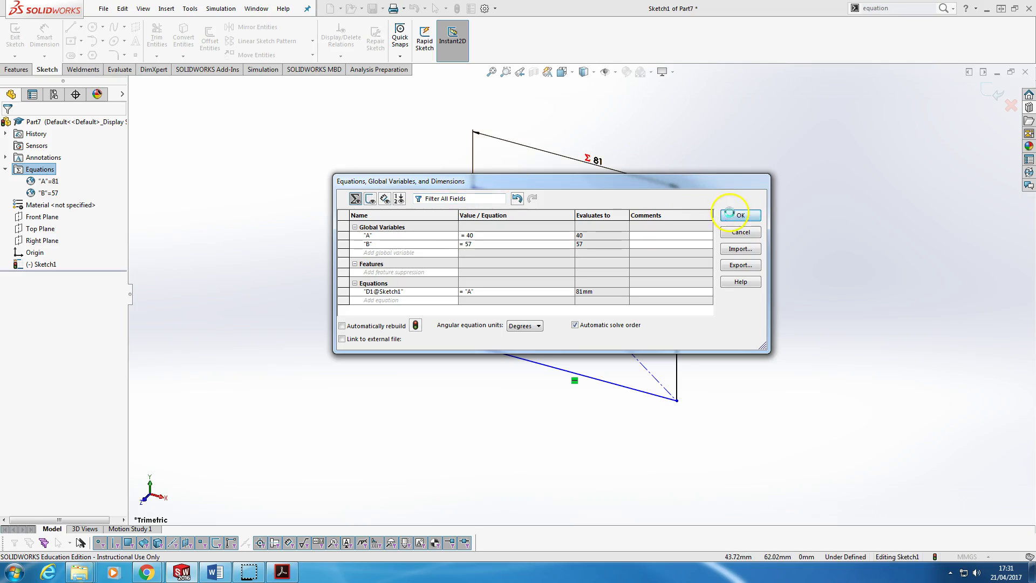
pyautogui.click(732, 216)
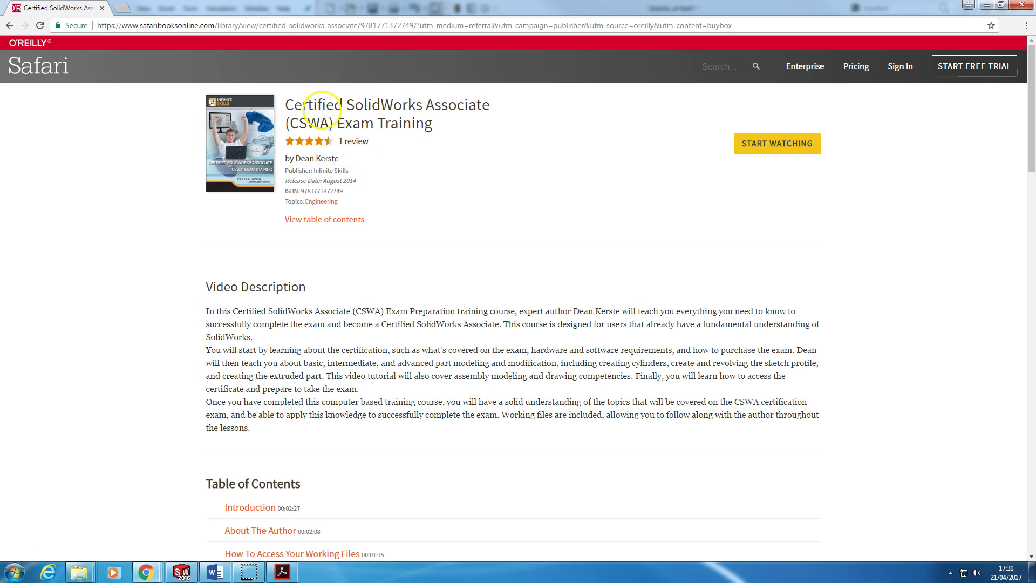
# Highlight the CSWA Exam Training course title in Chrome, then clear all windows to the desktop
pyautogui.moveTo(458, 123); pyautogui.dragTo(278, 104)
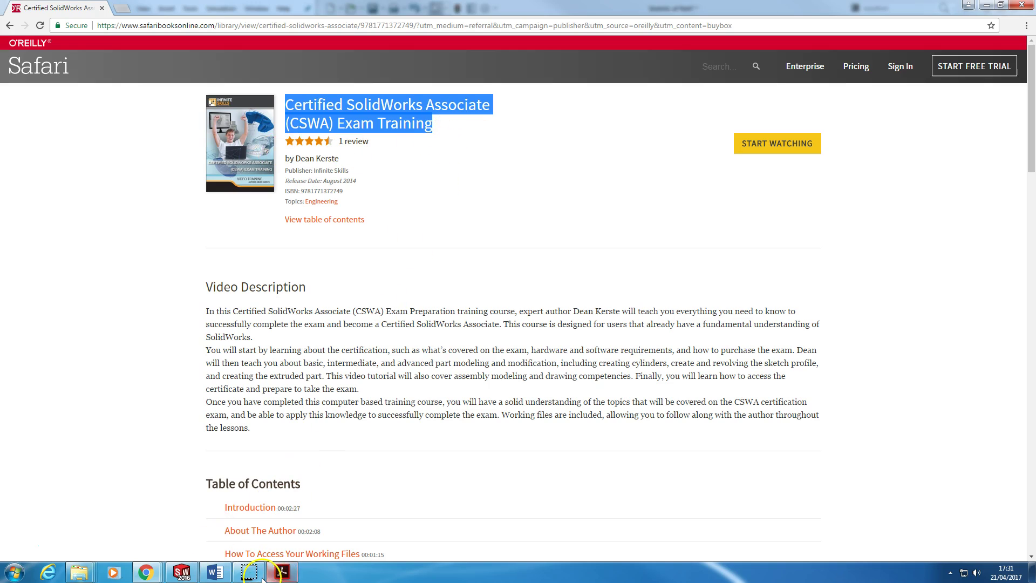
pyautogui.hotkey('alt', 'Tab')
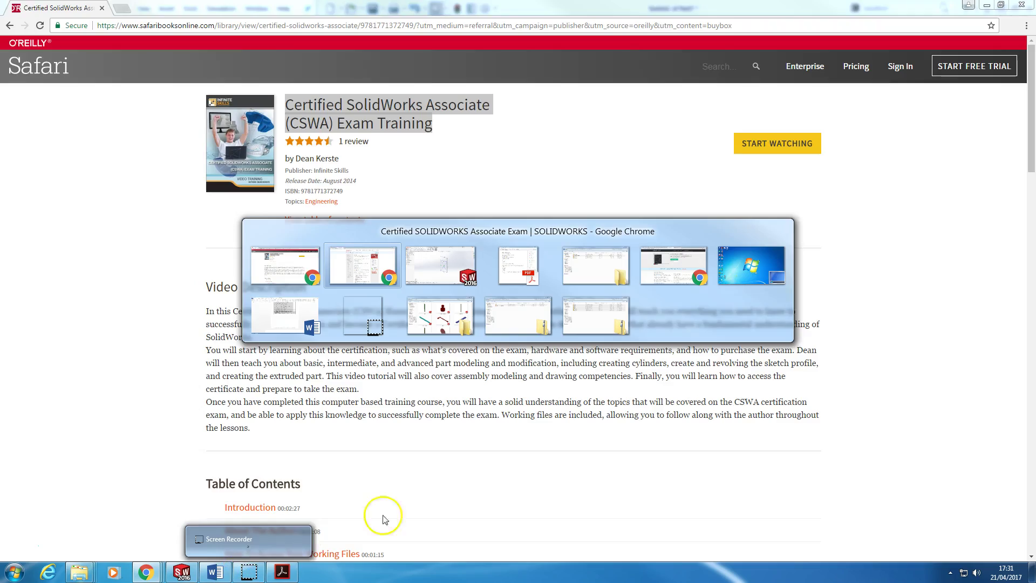
pyautogui.hotkey('alt', 'Tab')
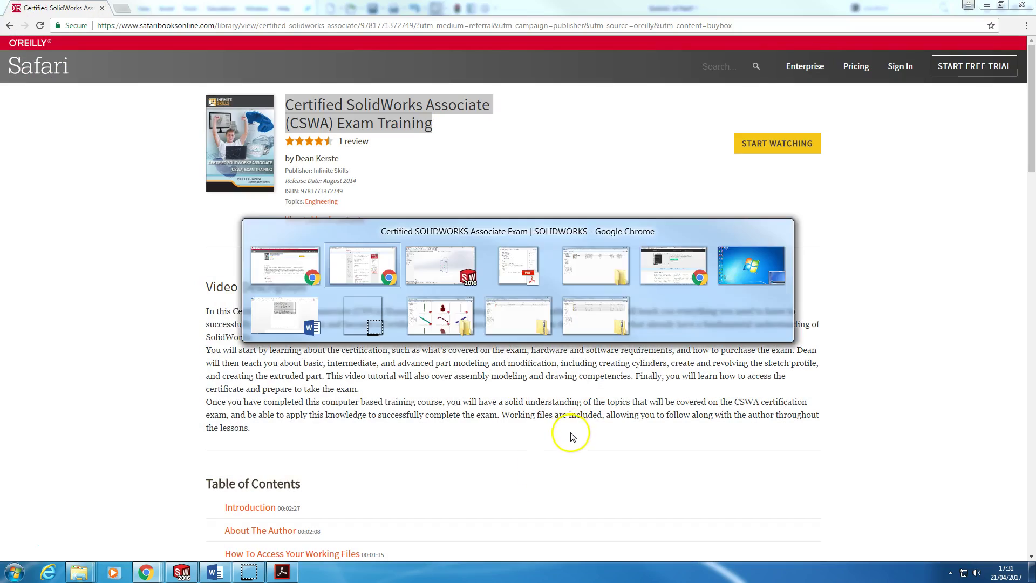
pyautogui.press('super+d')
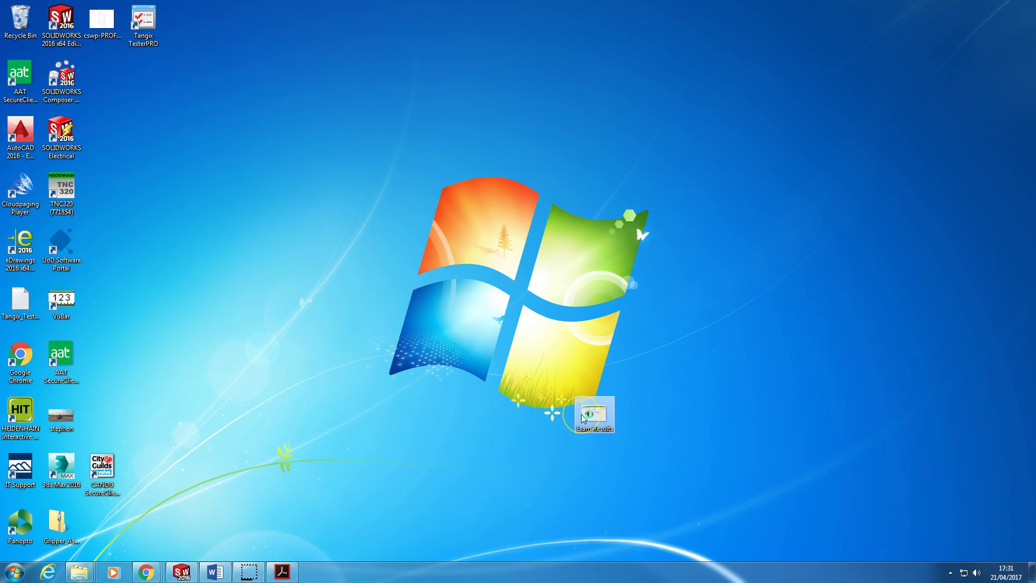
# Open Exam Results.png in Fireworks, showing the passed CSWA exam scored 240/240
pyautogui.doubleClick(583, 418)
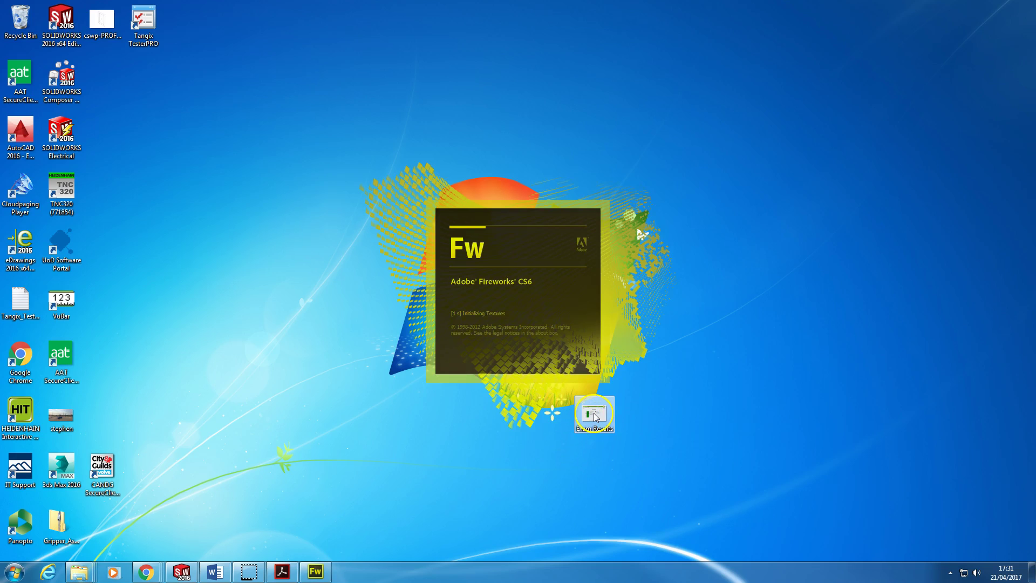
pyautogui.rightClick(596, 418)
pyautogui.click(471, 438)
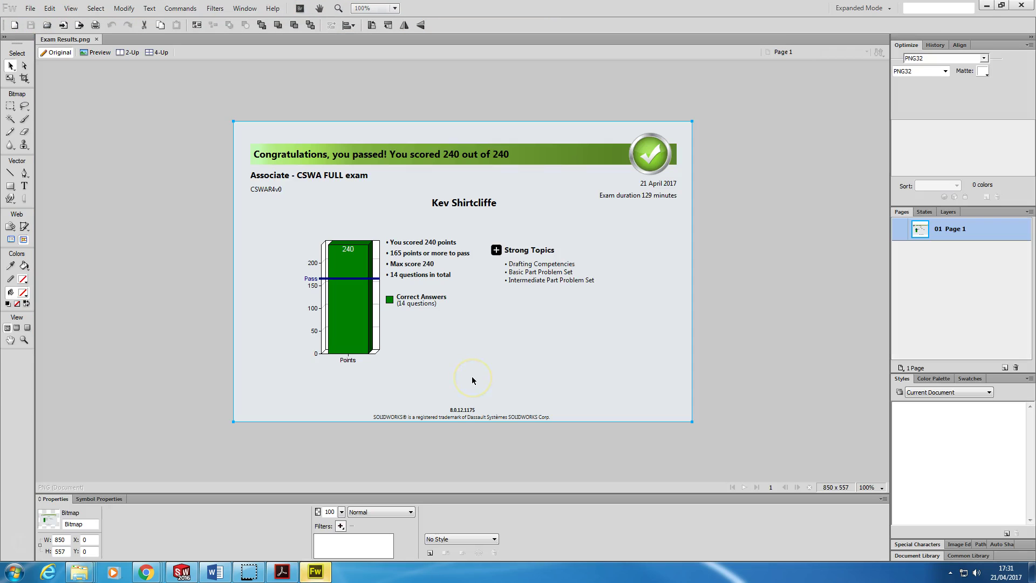
pyautogui.hotkey('alt', 'Tab')
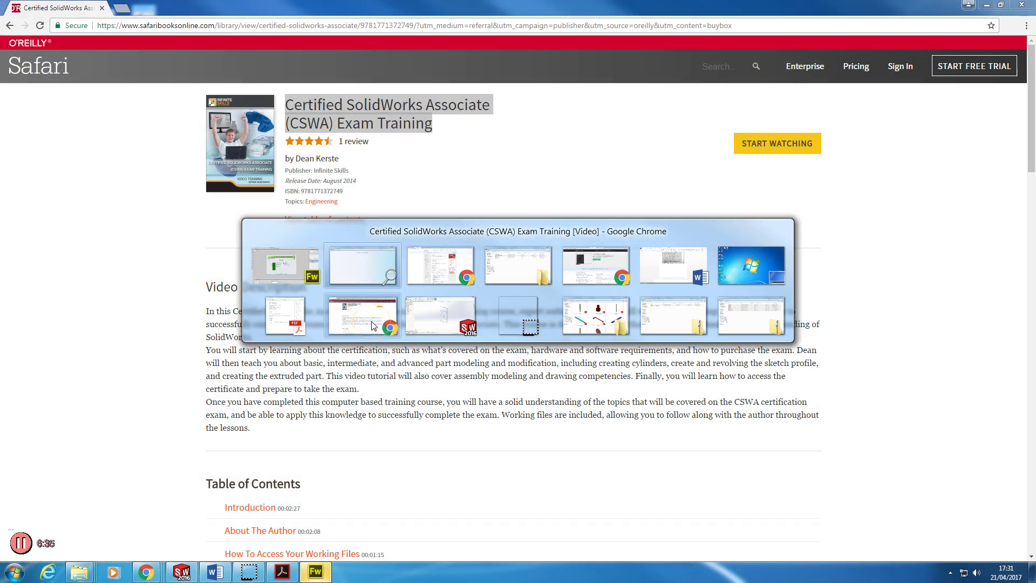
# Bring Chrome's CSWA Exam Training course page back to the front
pyautogui.click(373, 325)
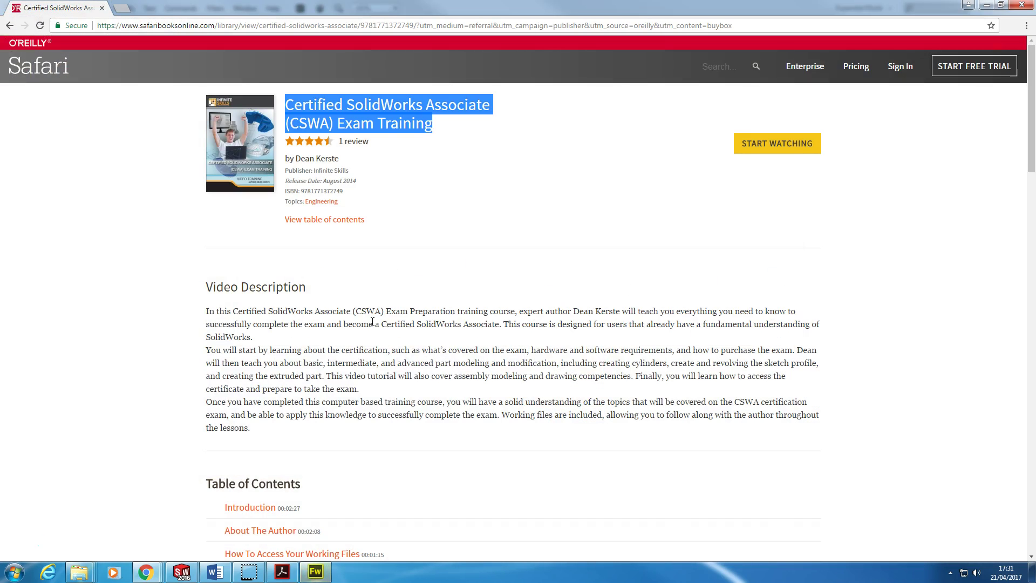